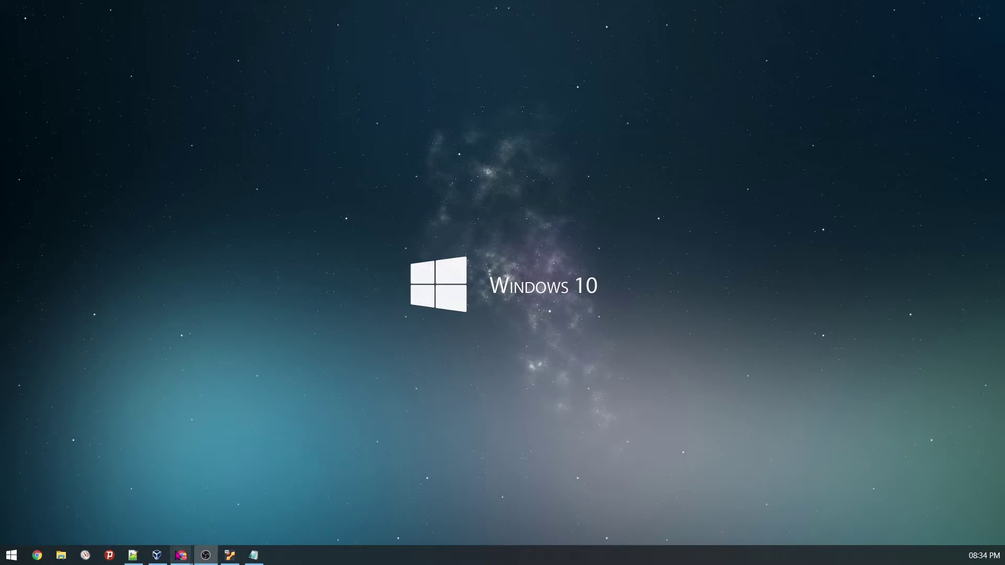
Step: Bring up Oracle VM VirtualBox Manager with the u_test machine shown as running
left_click(158, 557)
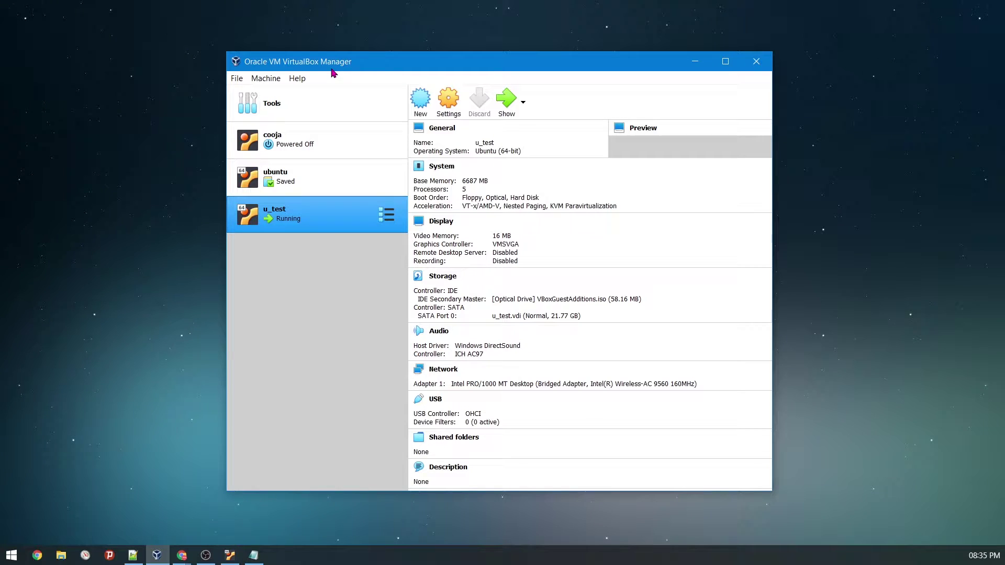
Step: Open a maximised terminal in the u_test Desktop folder and clear it
left_click(230, 555)
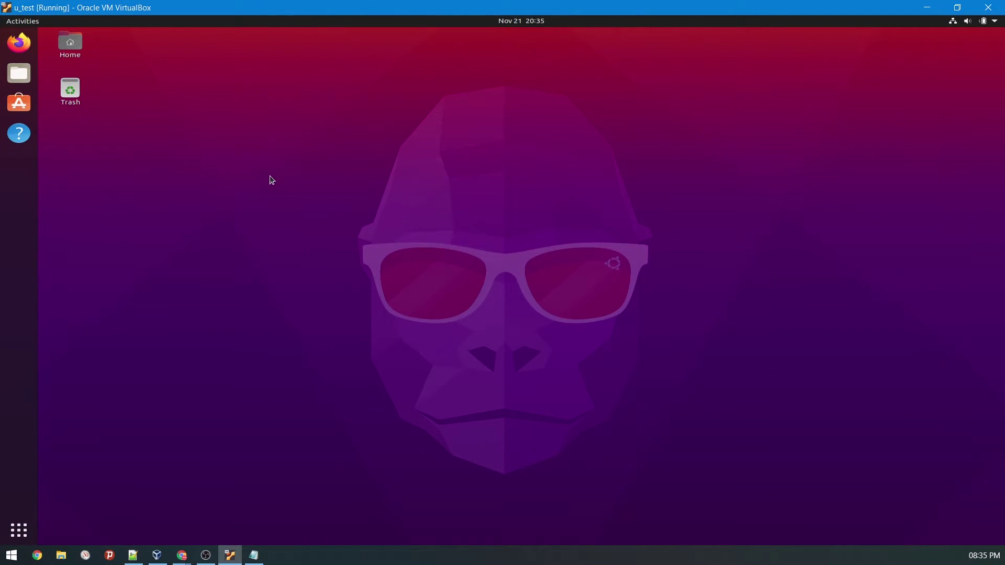
right_click(482, 174)
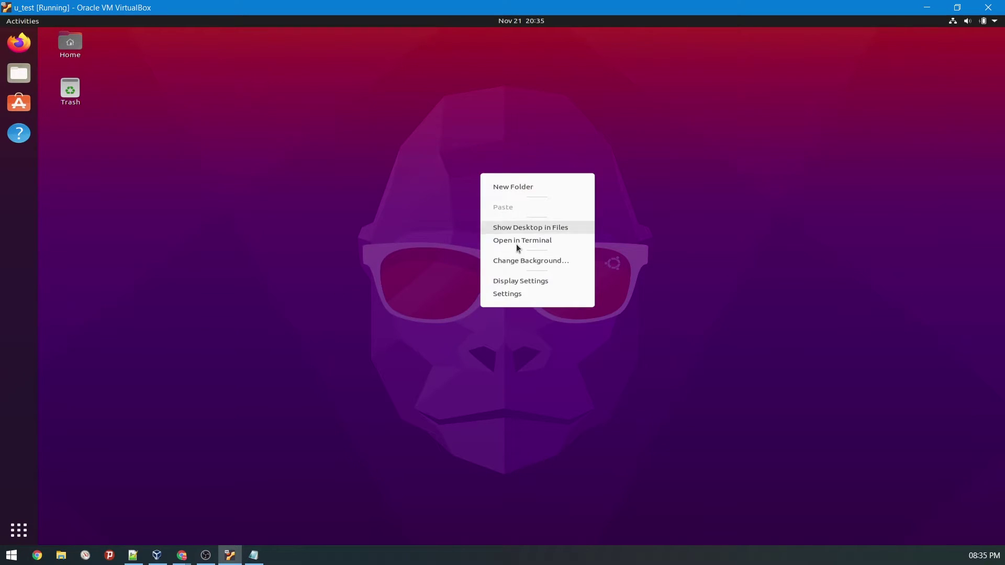
left_click(534, 242)
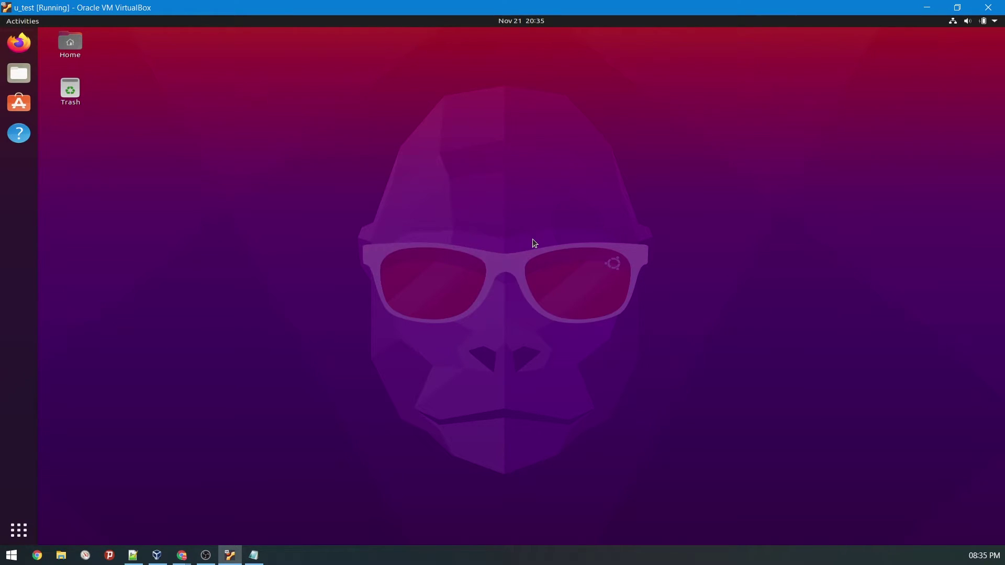
double_click(352, 73)
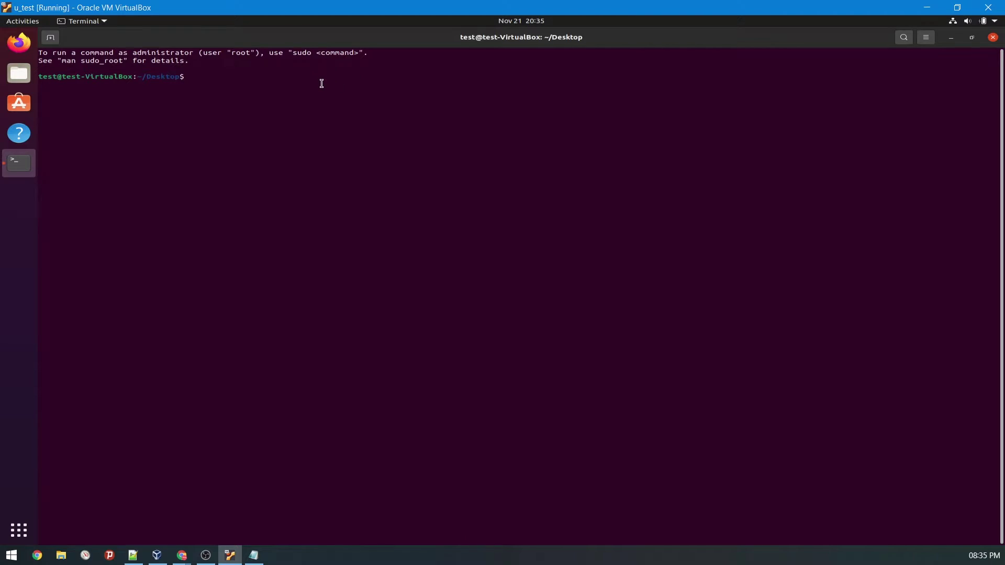
type("clear")
key("Return")
Step: Paste the Contiki setup notes into Notepad and copy the wget download line
left_click(254, 554)
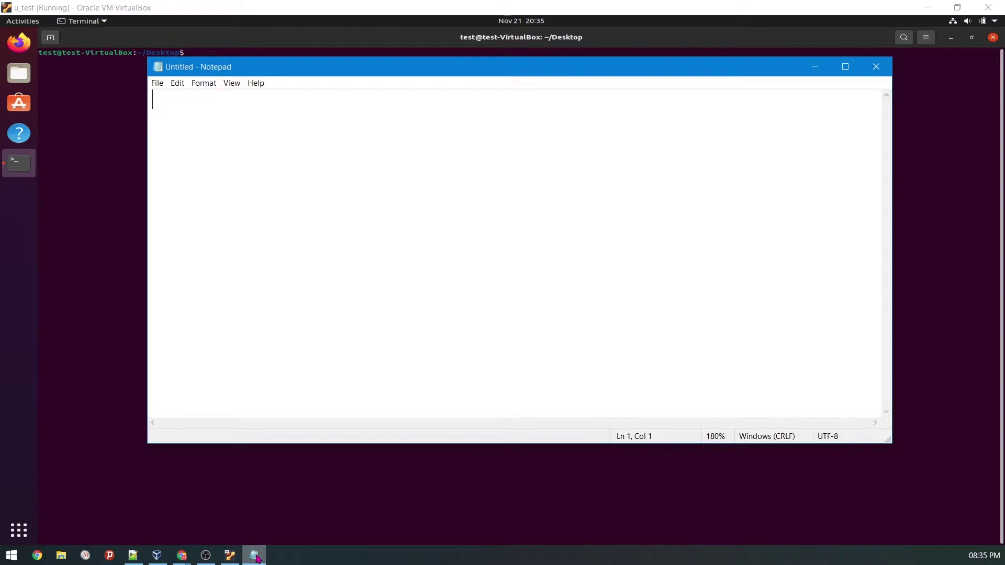
type("1. Open up your terminal (Ctrl + Alt + T) and run the following commands \twget https://github.com/contiki-os/contiki/archive/3.0.zip \tunzip 3.0.zip \tmv contiki-3.0 contiki")
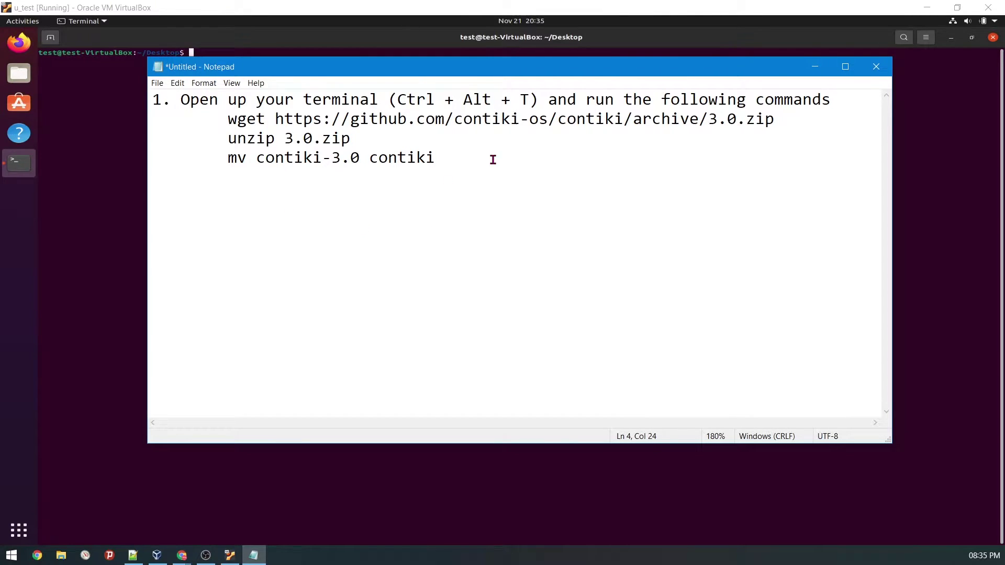
left_click_drag(773, 122, 229, 123)
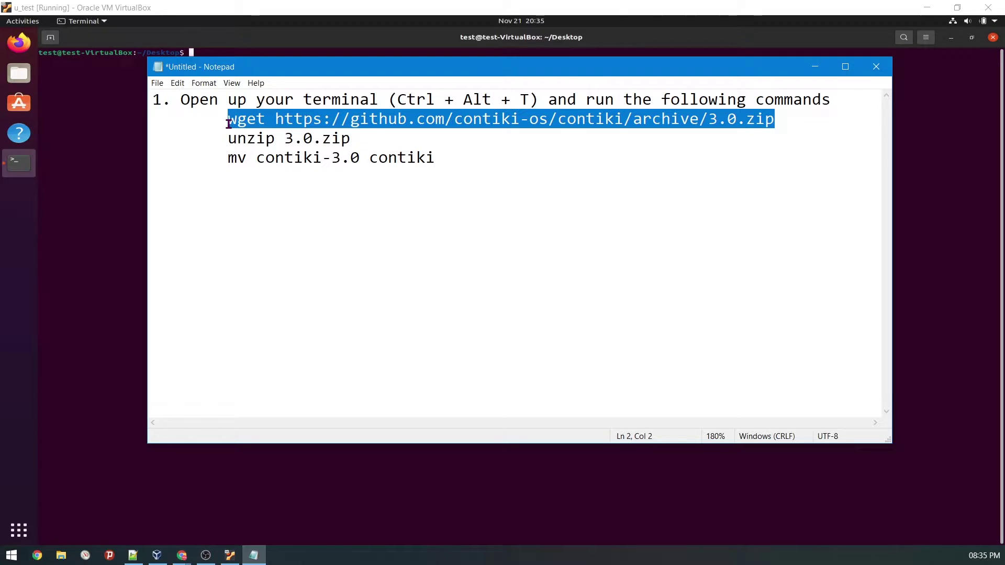
right_click(254, 118)
left_click(274, 156)
Step: Run the wget command in the terminal to download 3.0.zip to the Desktop
left_click(124, 90)
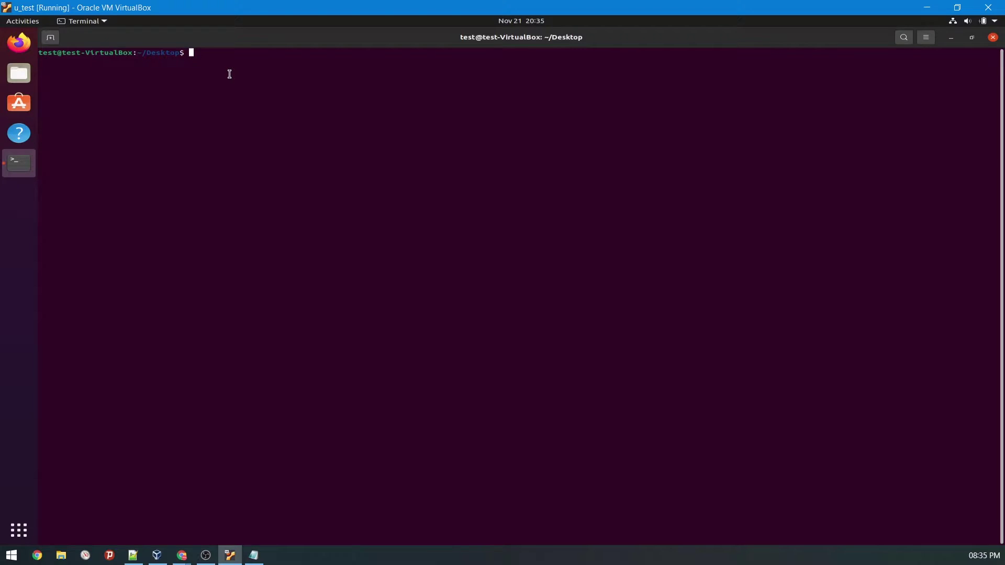
right_click(229, 74)
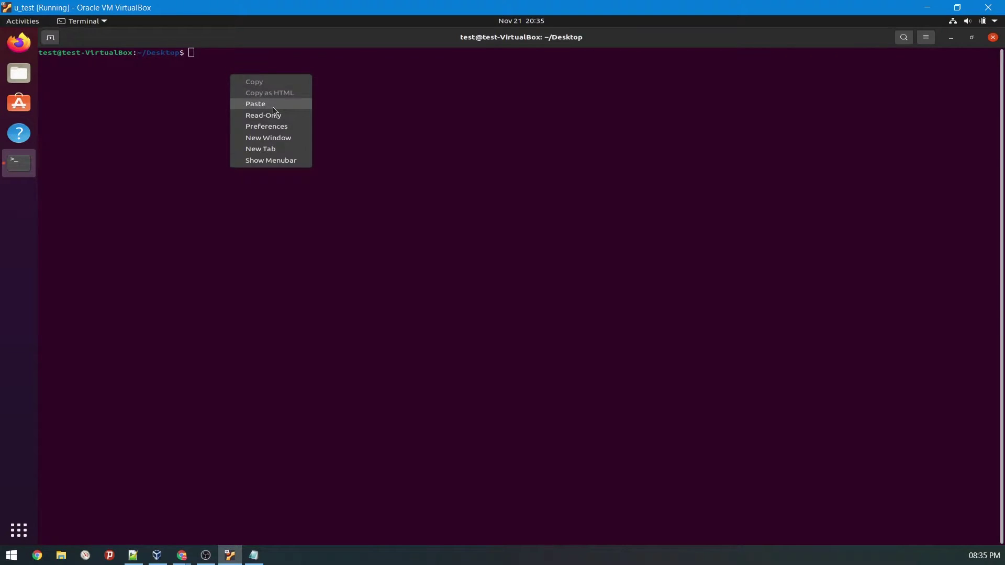
left_click(210, 59)
right_click(262, 59)
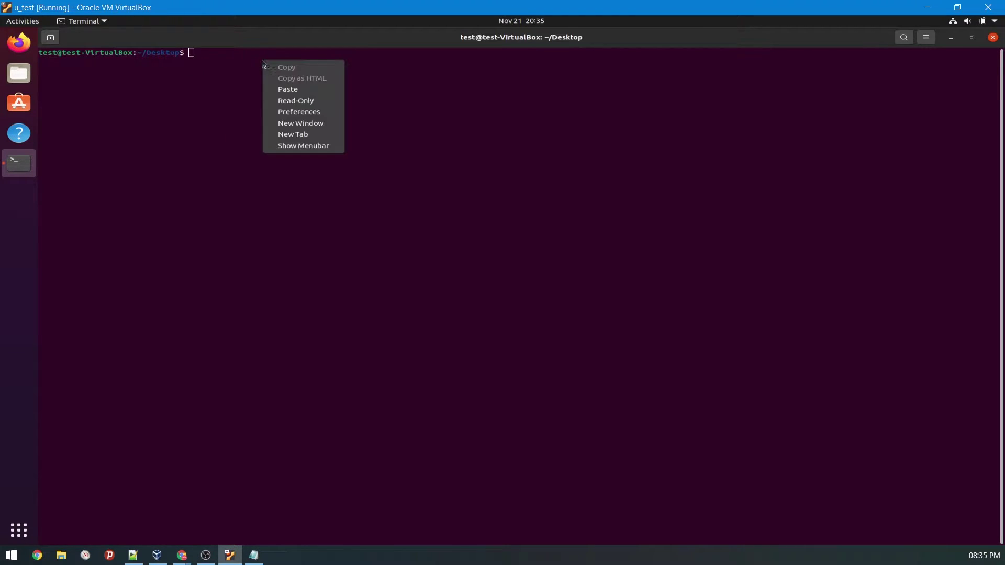
left_click(283, 87)
key("Return")
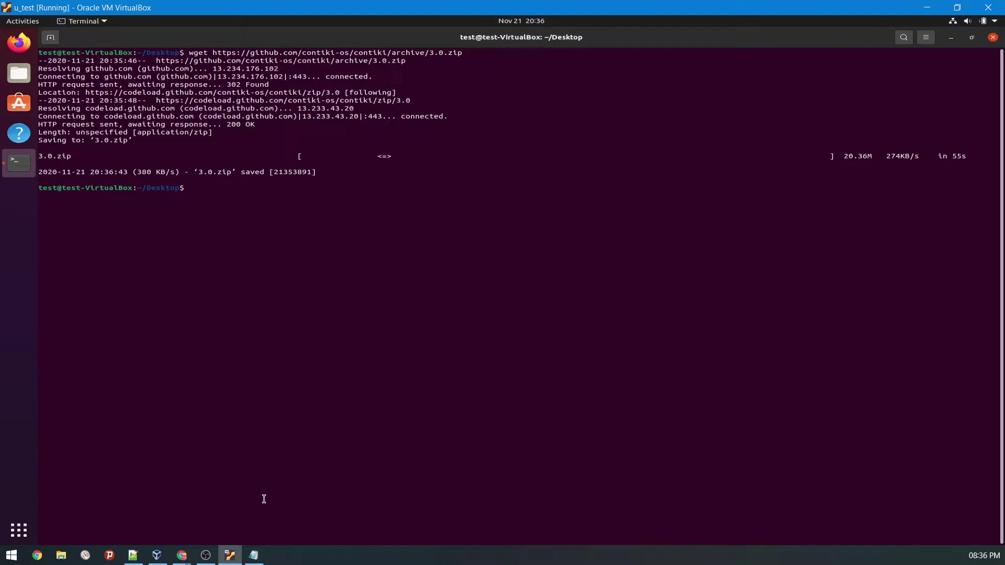
Step: Move Notepad aside to uncover the terminal and list the Desktop contents
left_click(254, 555)
left_click_drag(519, 66, 521, 166)
left_click_drag(365, 176, 402, 289)
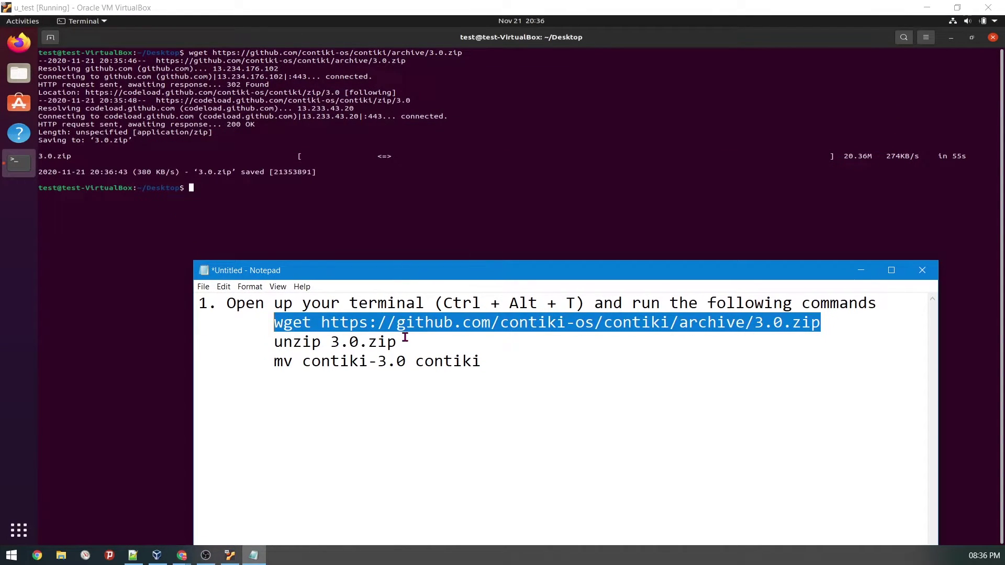
left_click_drag(399, 341, 274, 341)
left_click(258, 210)
type("ls")
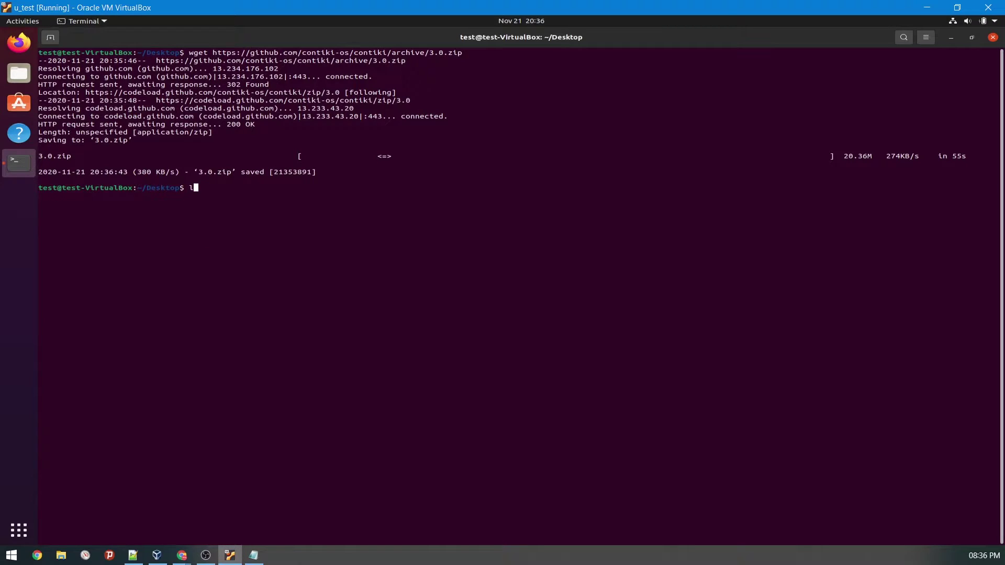
key("Return")
type("cd")
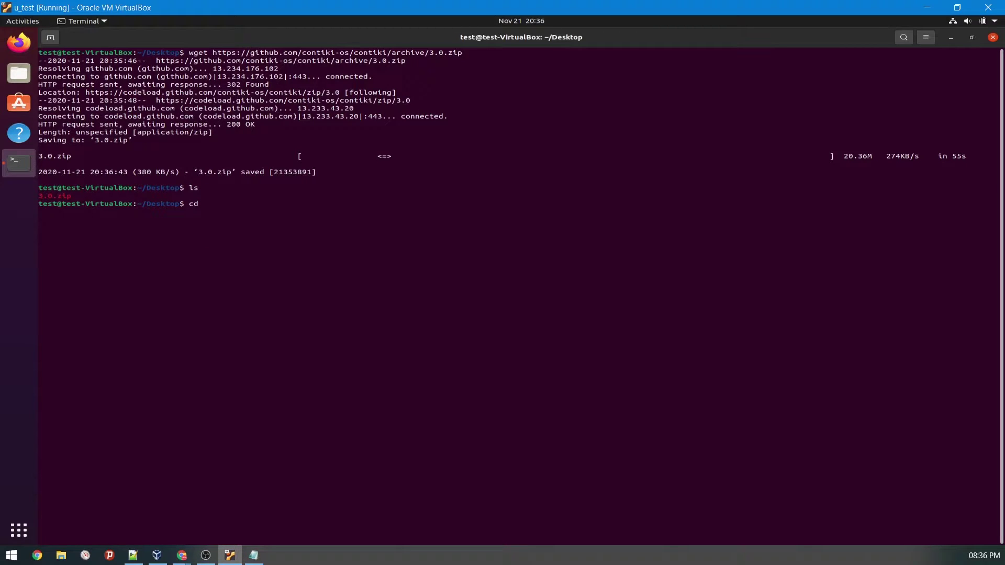
key("BackSpace")
key("BackSpace")
key("BackSpace")
Step: Copy the 'unzip 3.0.zip' line from Notepad and run it in the terminal
left_click(253, 554)
left_click(333, 349)
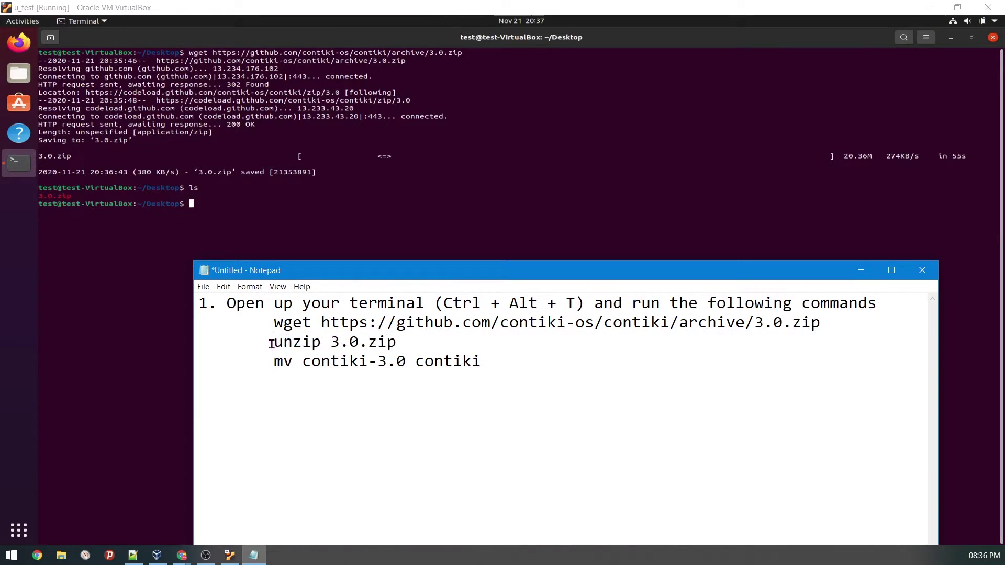
left_click_drag(274, 345, 416, 348)
right_click(268, 222)
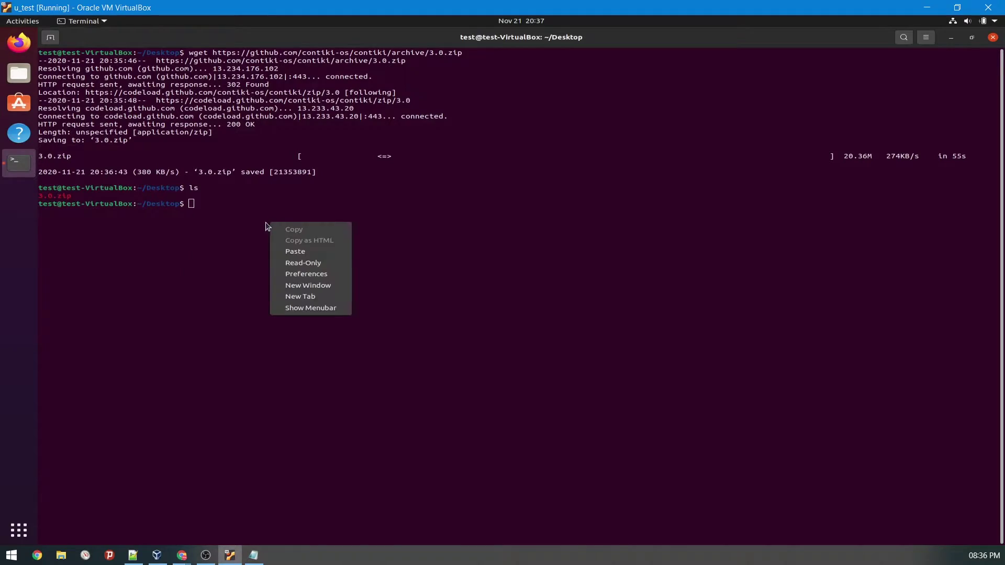
left_click(304, 254)
key("Return")
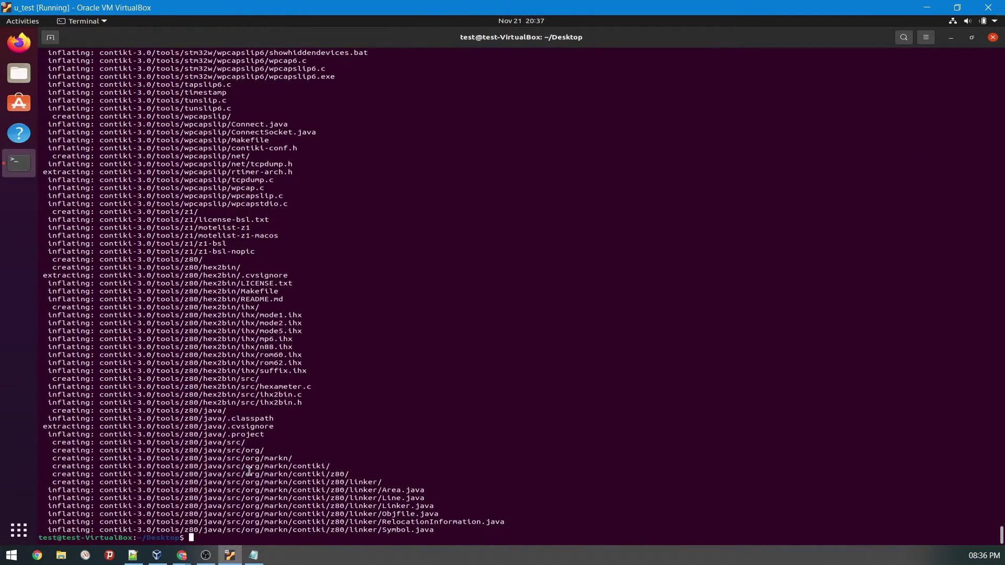
Step: Clear the terminal, list the Desktop, then change into contiki-3.0 and list its contents
type("clear")
key("Return")
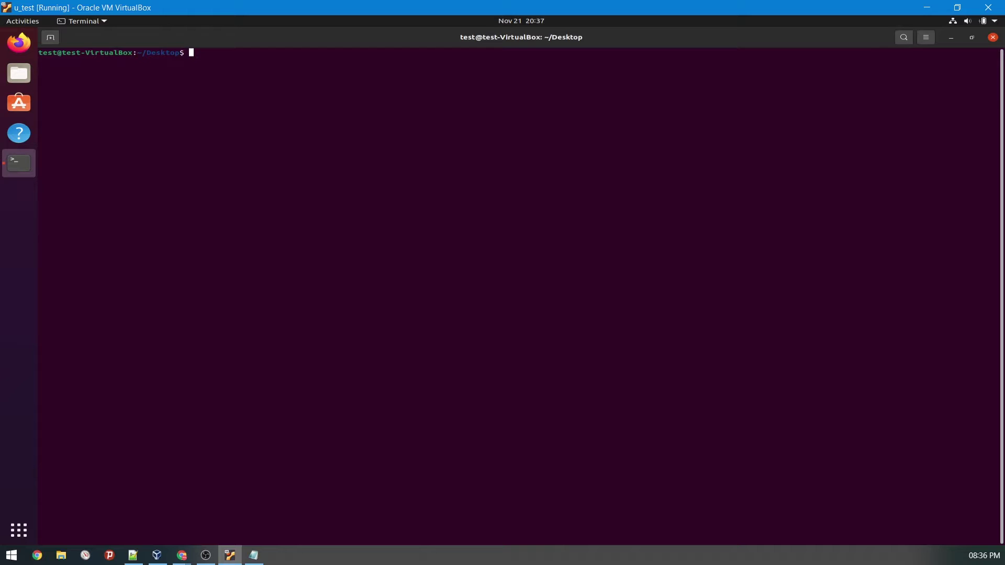
type("ls")
key("Return")
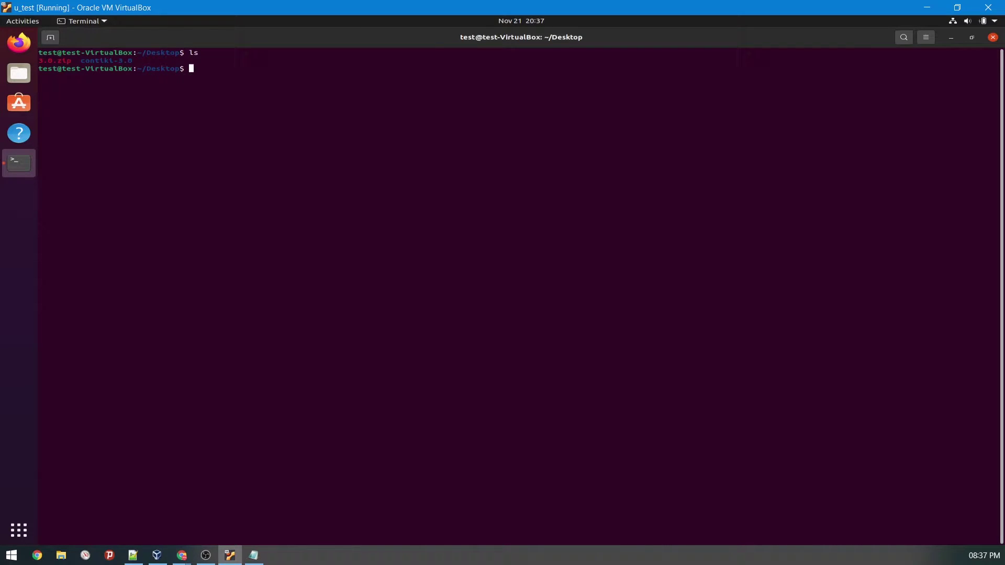
double_click(102, 62)
left_click(204, 83)
type("cd cd")
key("Tab")
key("Return")
type("ls")
key("Return")
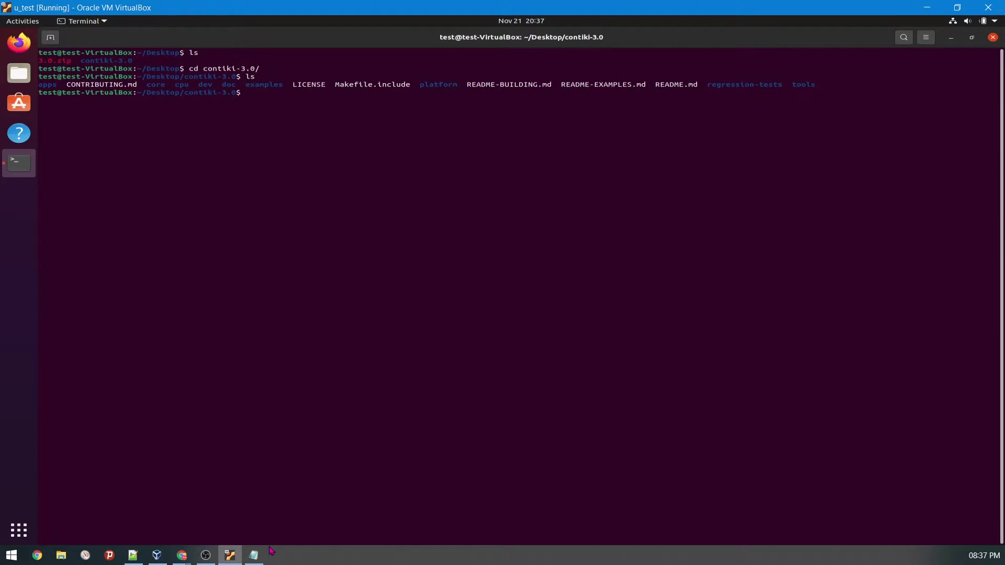
Step: Copy 'mv contiki-3.0 contiki' from Notepad and run it inside contiki-3.0, which fails
left_click(253, 555)
left_click_drag(487, 362, 265, 361)
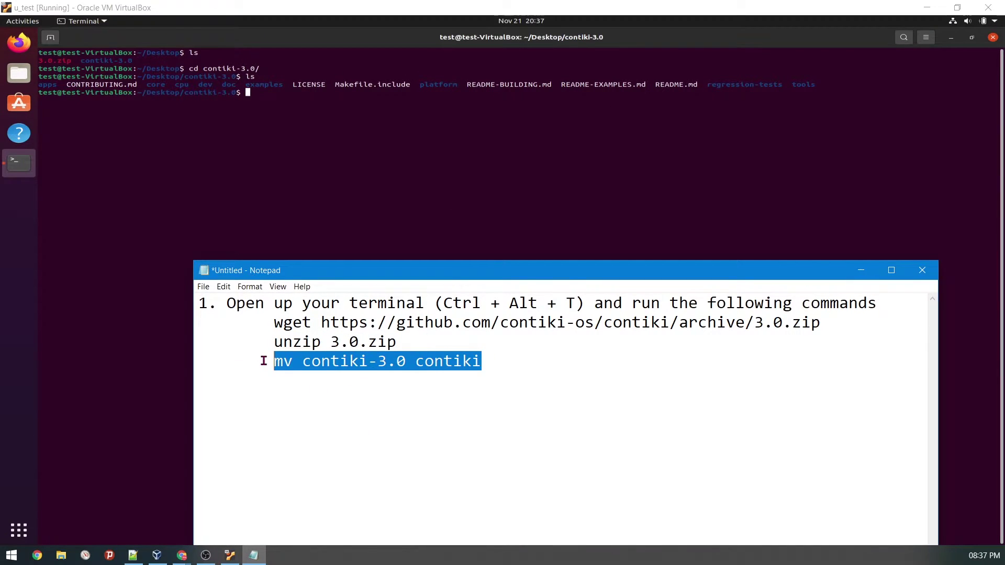
left_click(299, 128)
right_click(298, 126)
left_click(329, 155)
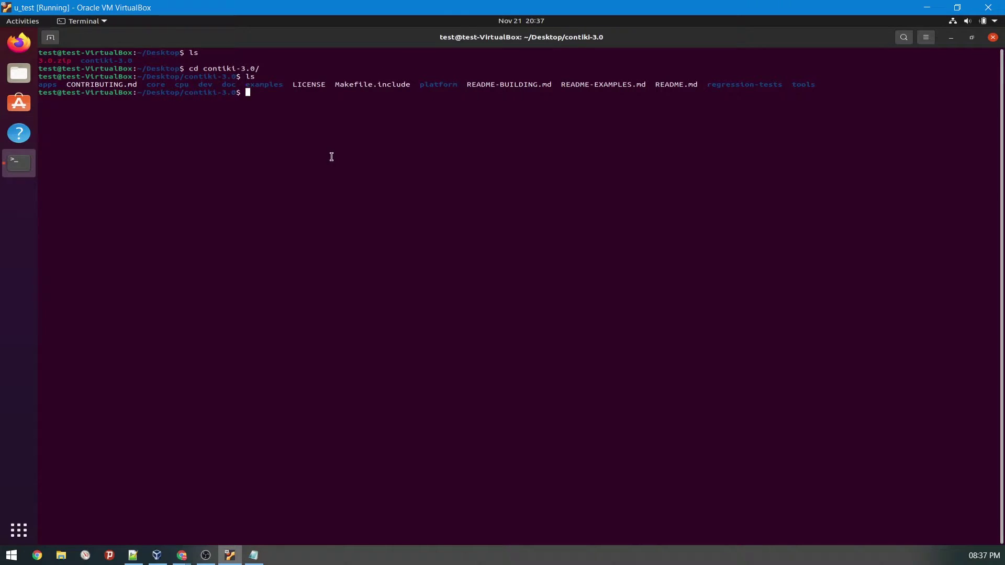
key("Return")
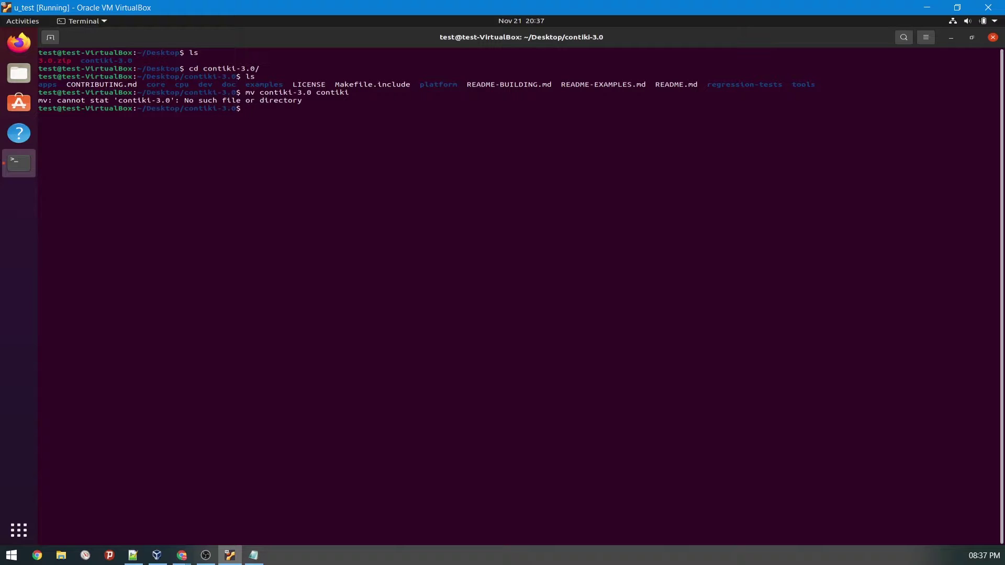
Step: Go back up to the Desktop with cd .. and rerun the mv to rename the folder to contiki
type("cd ..")
key("Return")
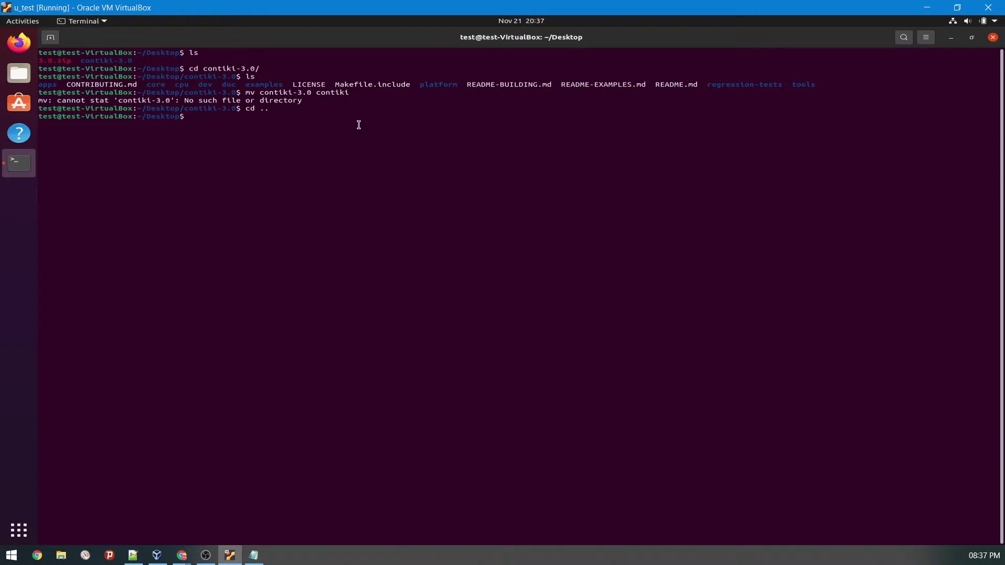
right_click(316, 140)
left_click(351, 171)
key("Return")
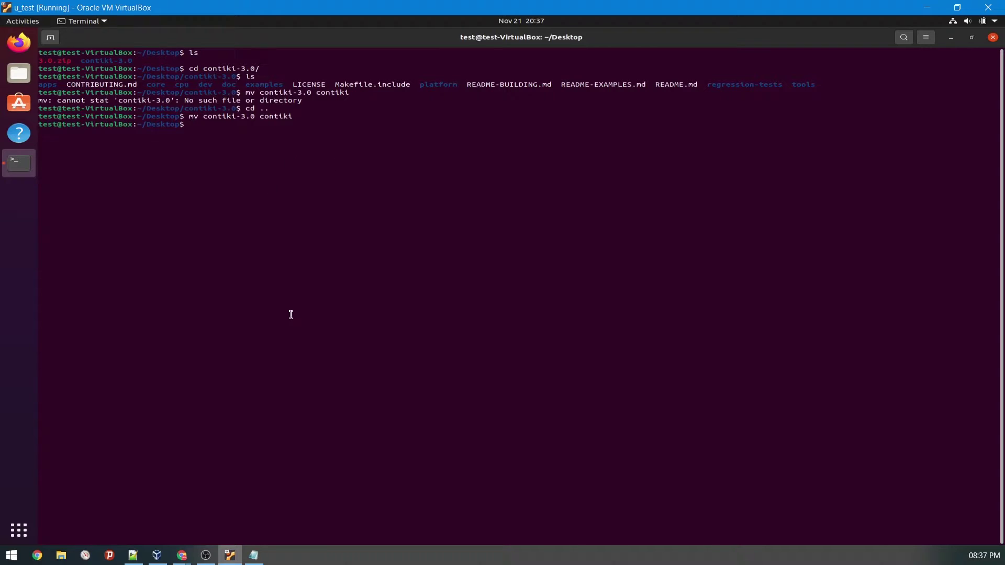
Step: Select all the setup instructions in Notepad
left_click(254, 555)
left_click(654, 372)
key("ctrl+a")
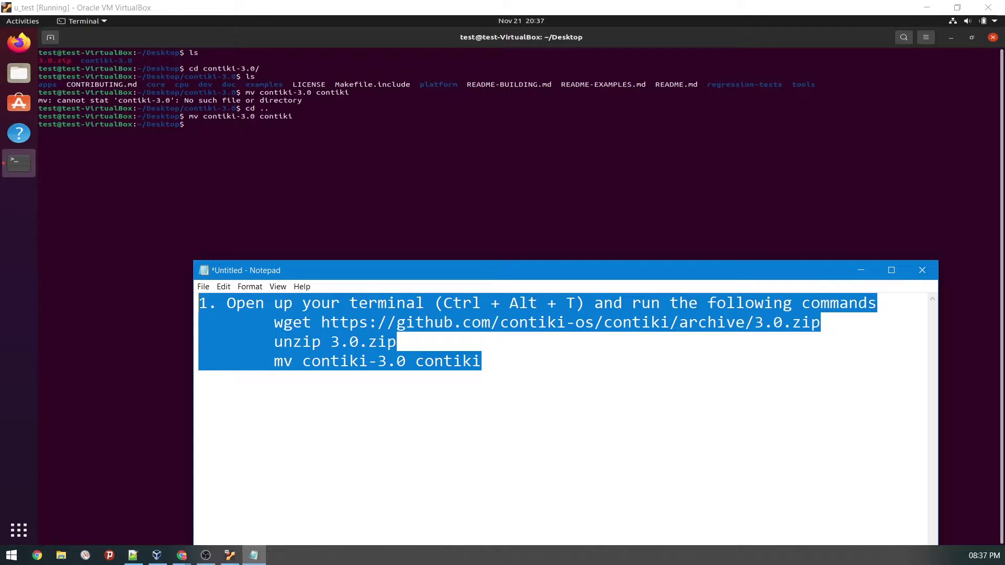
Step: Replace Notepad's contents with the next set of install instructions
left_click(577, 465)
key("ctrl+a")
key("Delete")
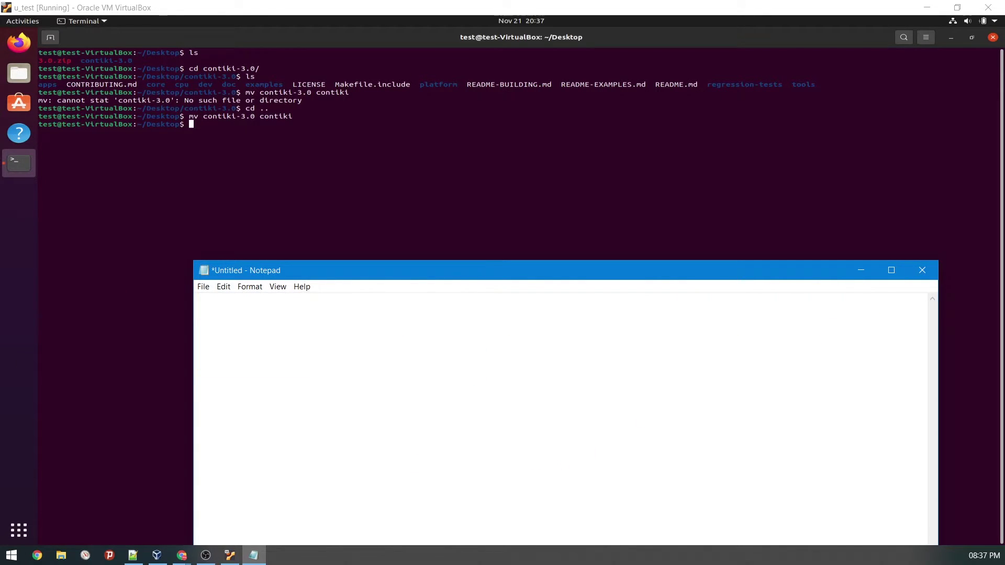
key("alt+Tab")
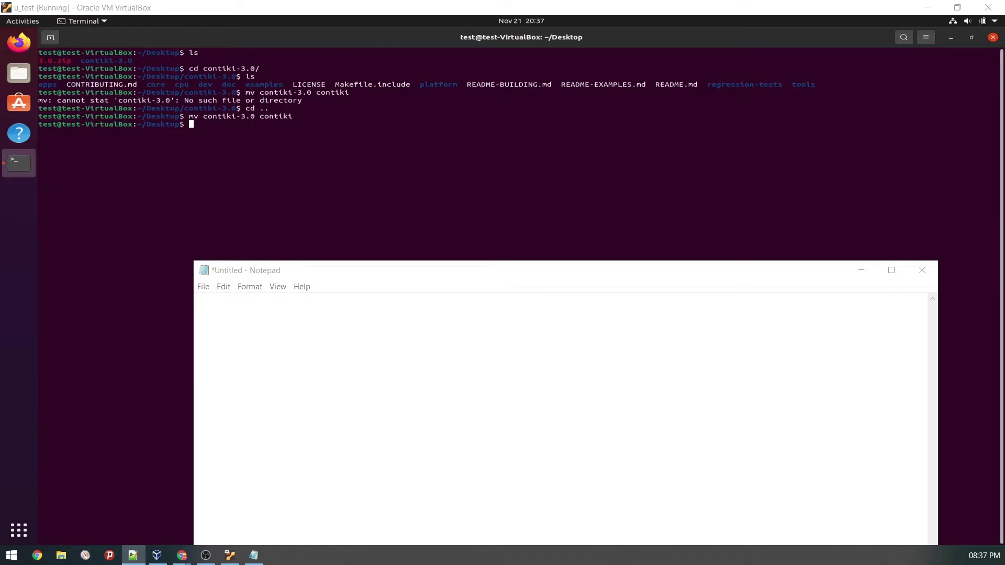
left_click(318, 305)
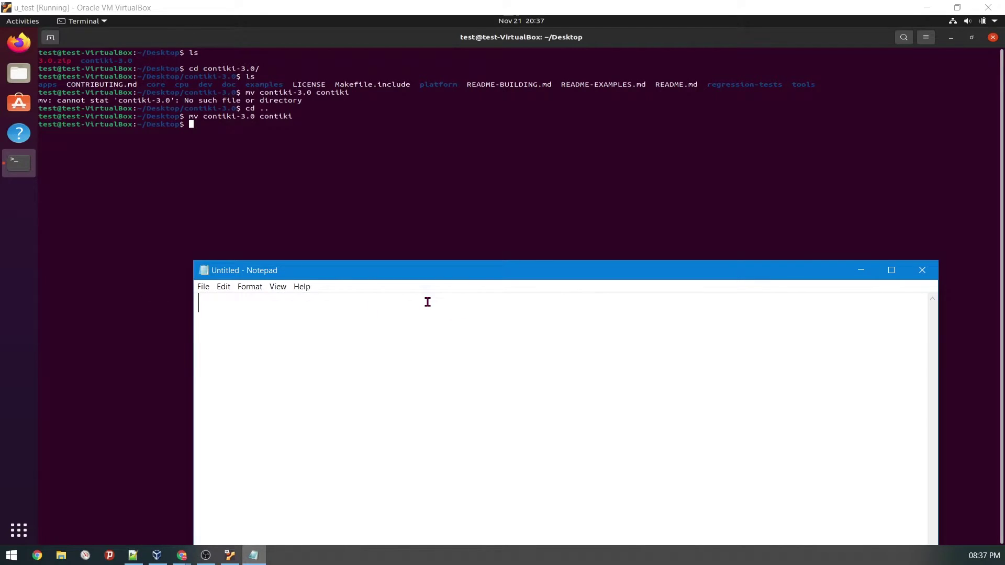
key("ctrl+v")
Step: Run the copied 'sudo apt-get install gcc-arm-none-eabi' line, entering the sudo password and answering y
left_click_drag(635, 324, 267, 328)
right_click(335, 322)
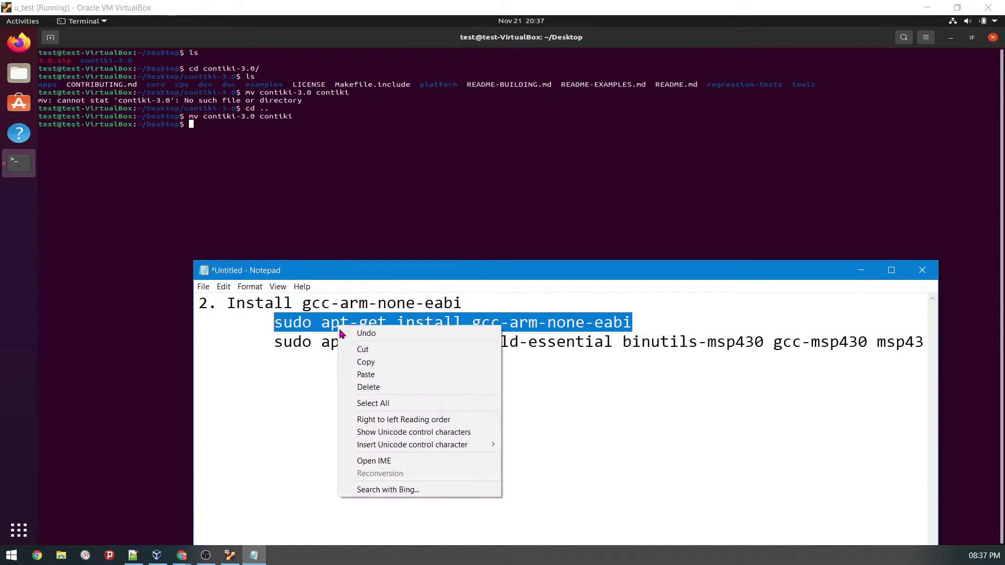
left_click(383, 359)
left_click(441, 197)
right_click(366, 156)
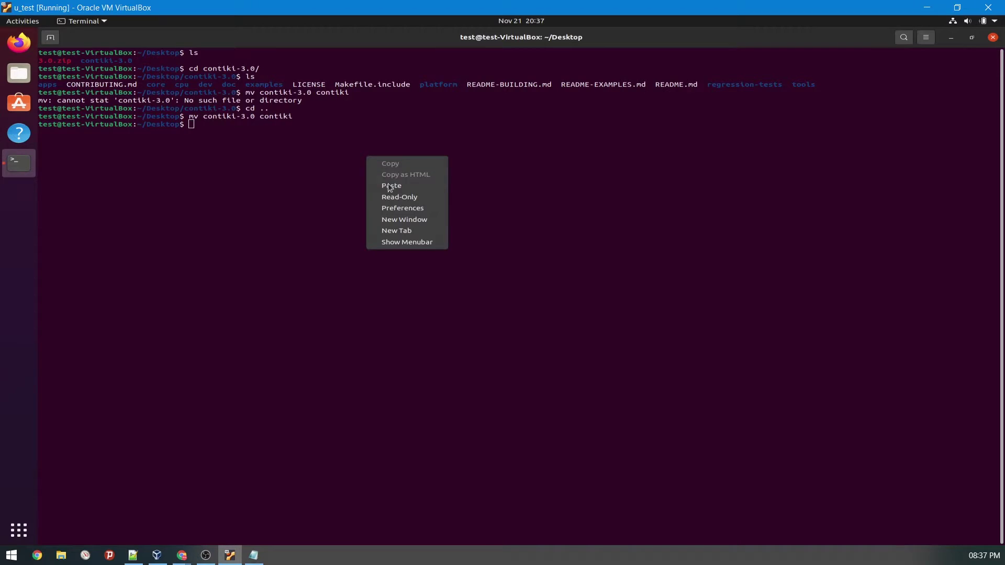
left_click(388, 183)
key("Return")
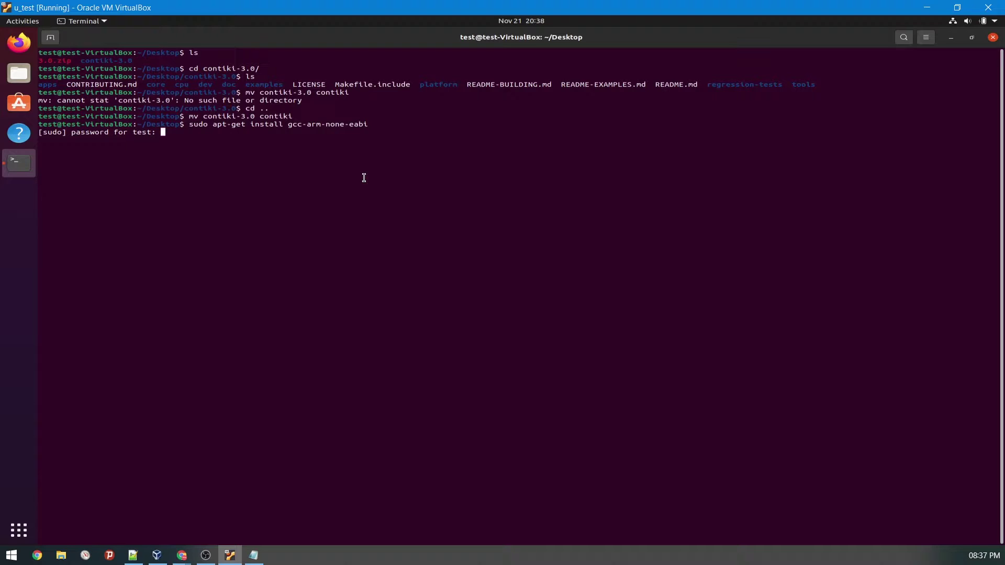
key("Return")
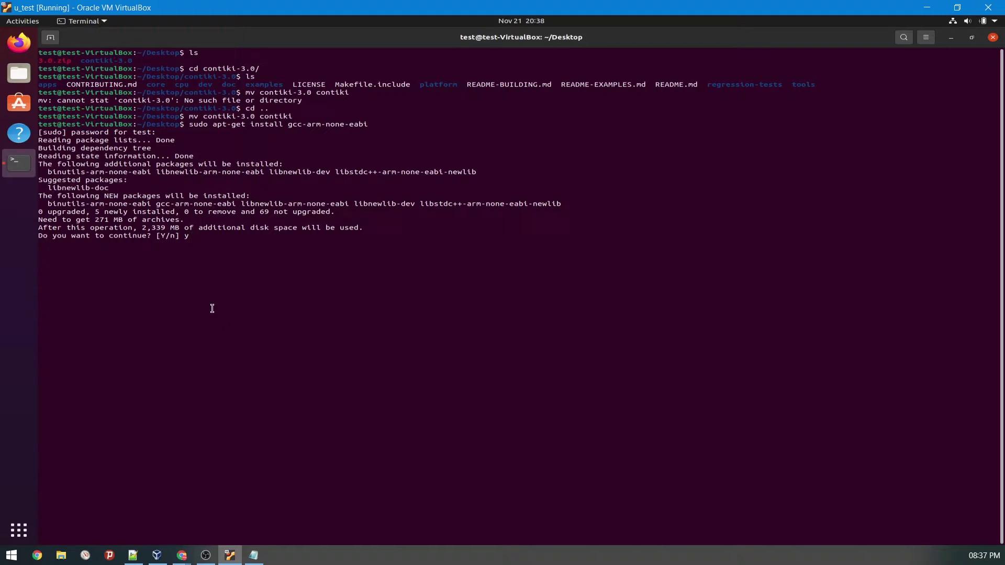
type("y")
key("Return")
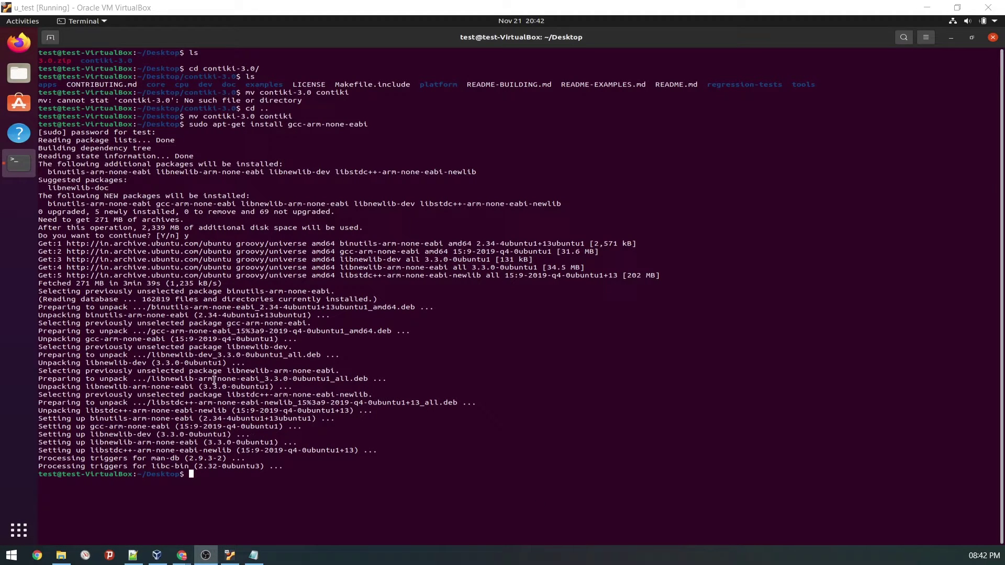
Step: Select and copy the build-essential, msp430 and openjdk-8 install line in Notepad
left_click(254, 555)
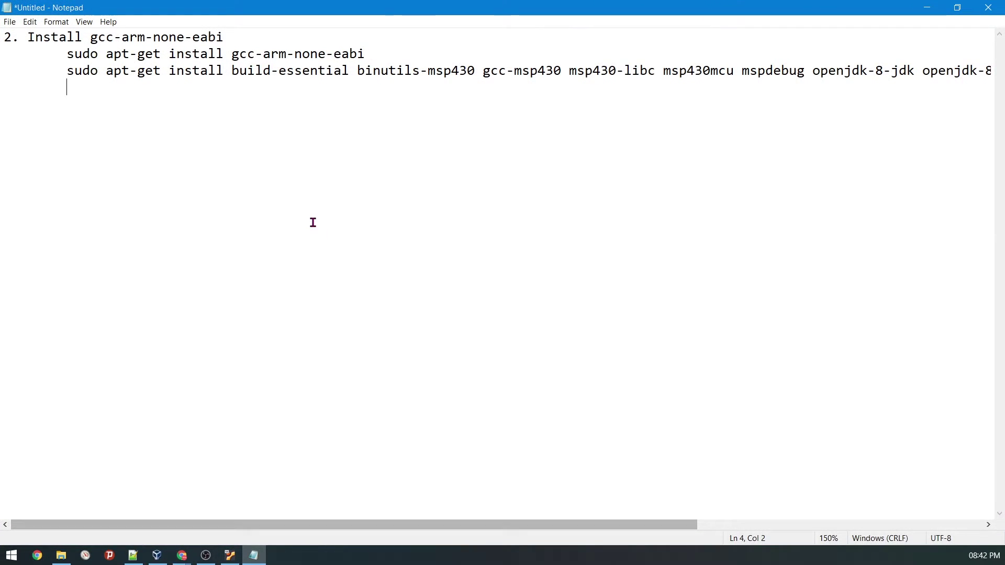
left_click_drag(113, 99, 13, 73)
right_click(72, 74)
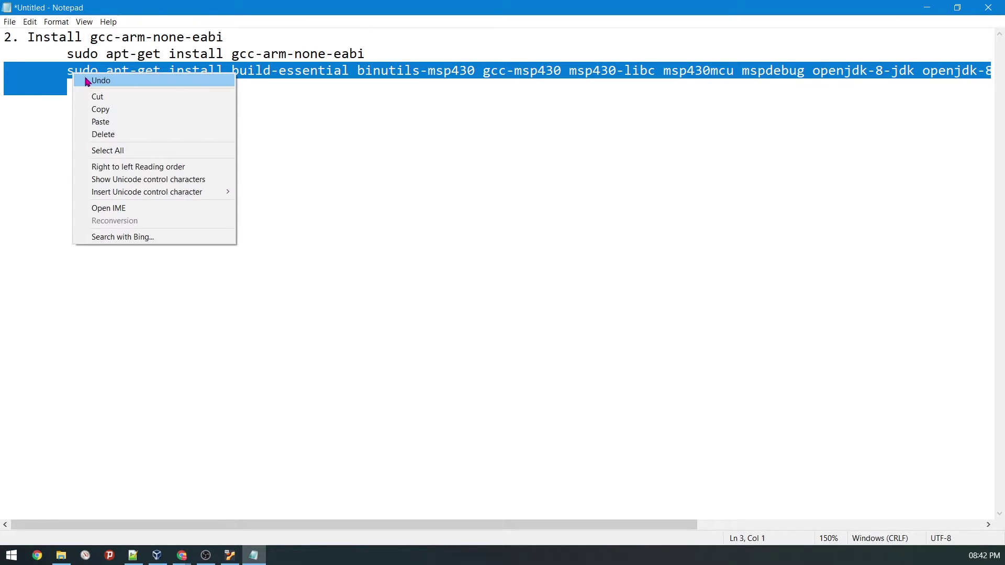
left_click(115, 110)
scroll(246, 220, "down", 11)
scroll(253, 215, "up", 3)
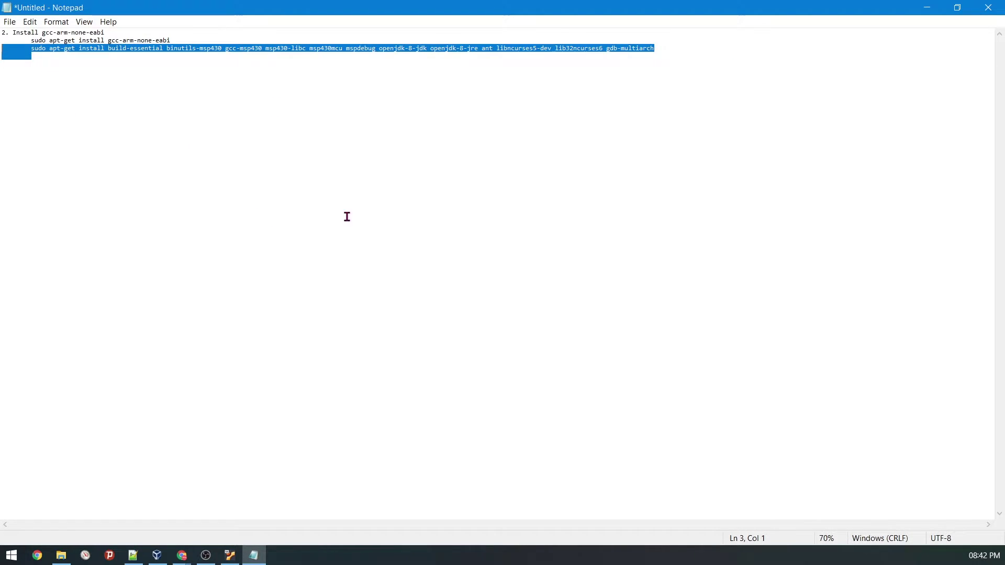
left_click(643, 52)
left_click_drag(657, 49, 30, 51)
Step: Run that install command in the terminal and confirm with y to install the 72 packages
left_click(927, 8)
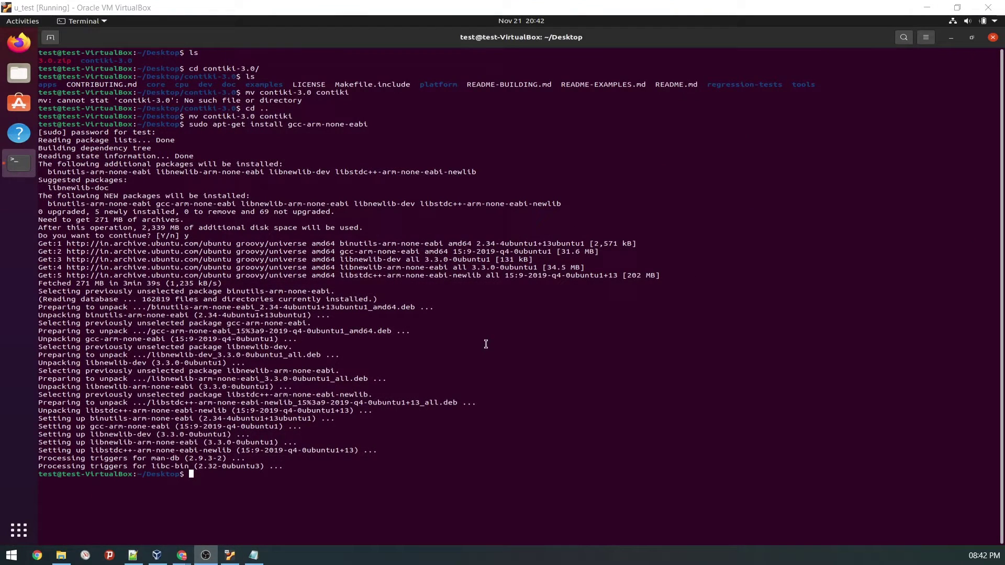
right_click(251, 478)
left_click(276, 412)
key("Return")
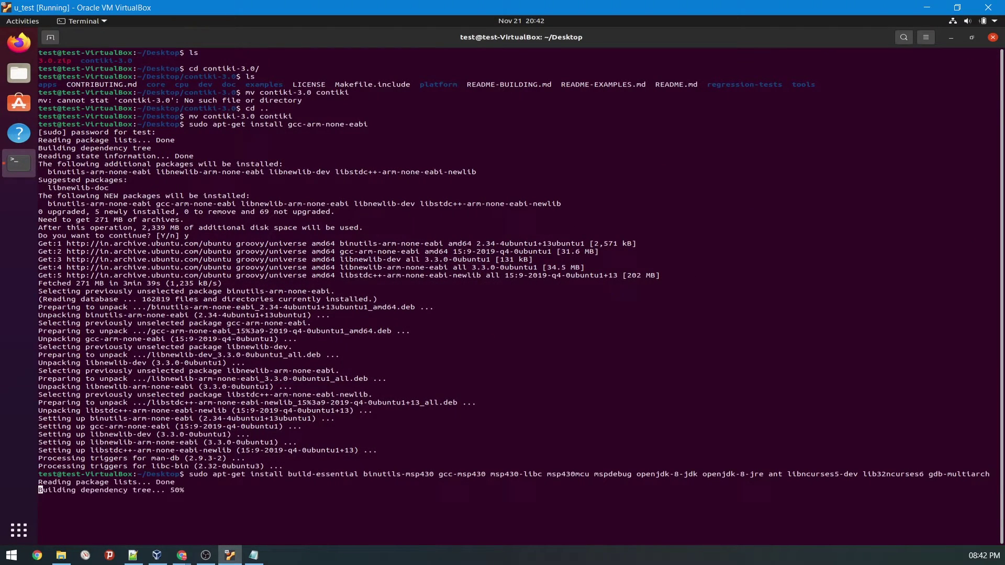
type("y")
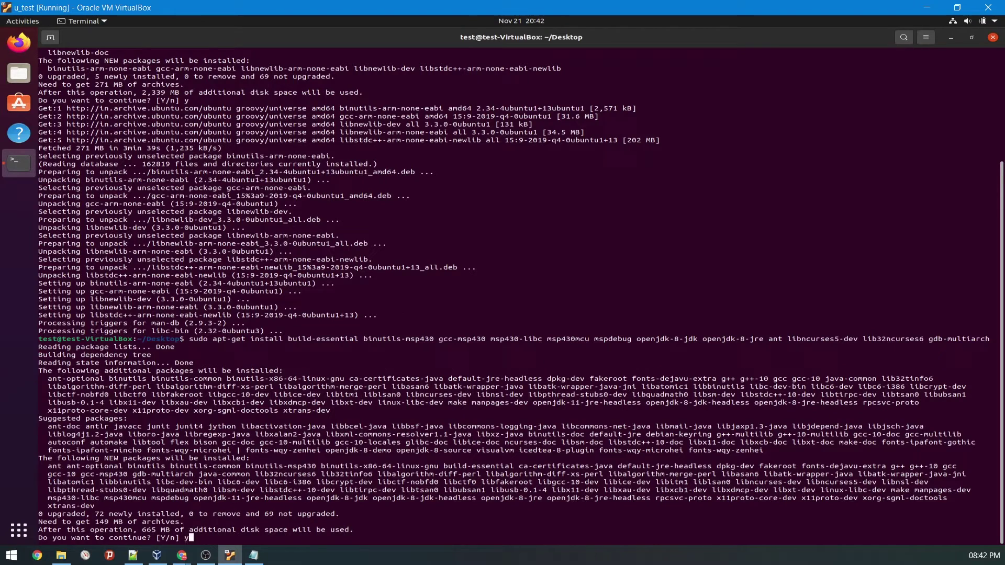
key("Return")
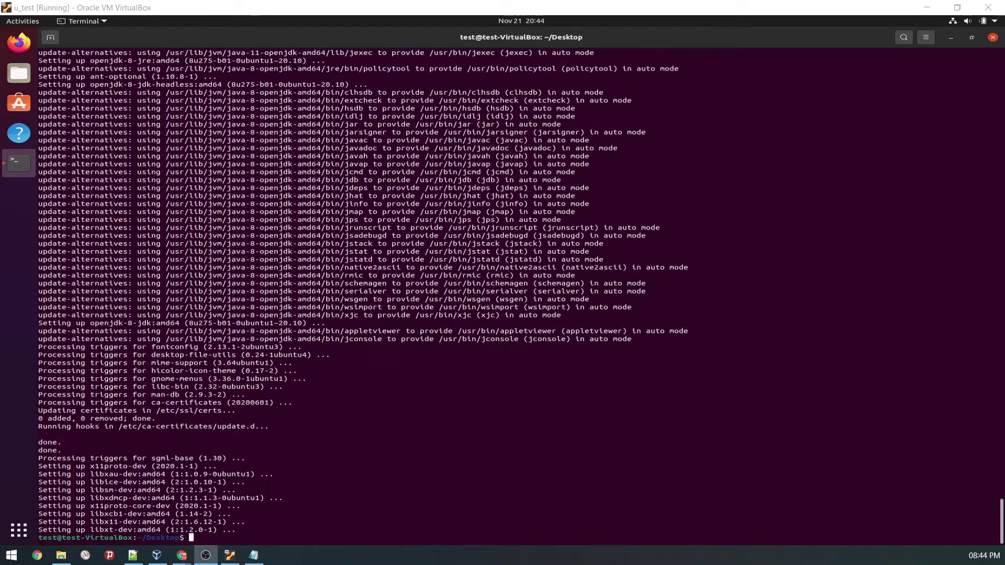
Step: Cut all the install notes from Notepad, leaving an empty page, and minimise it
left_click(254, 556)
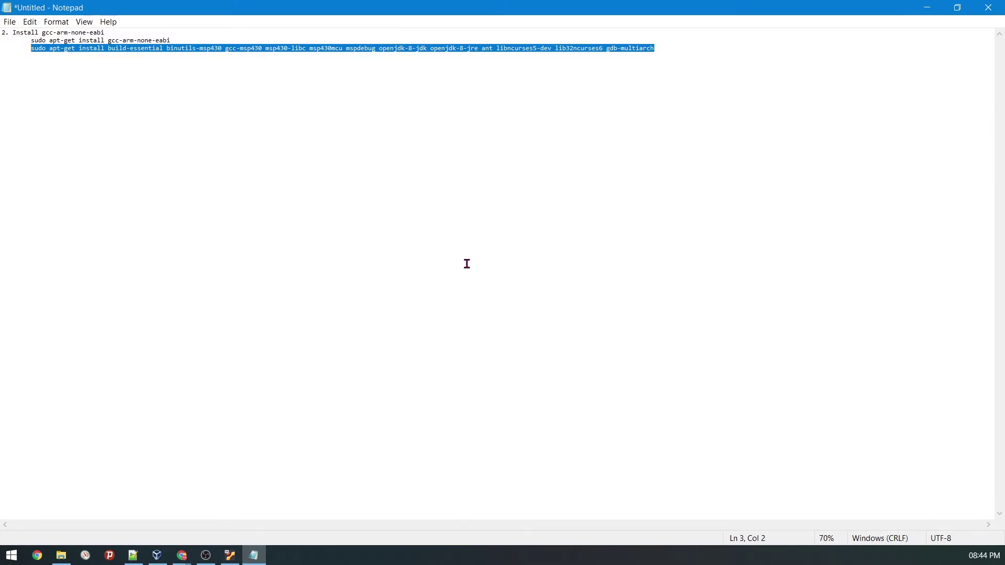
key("ctrl+a")
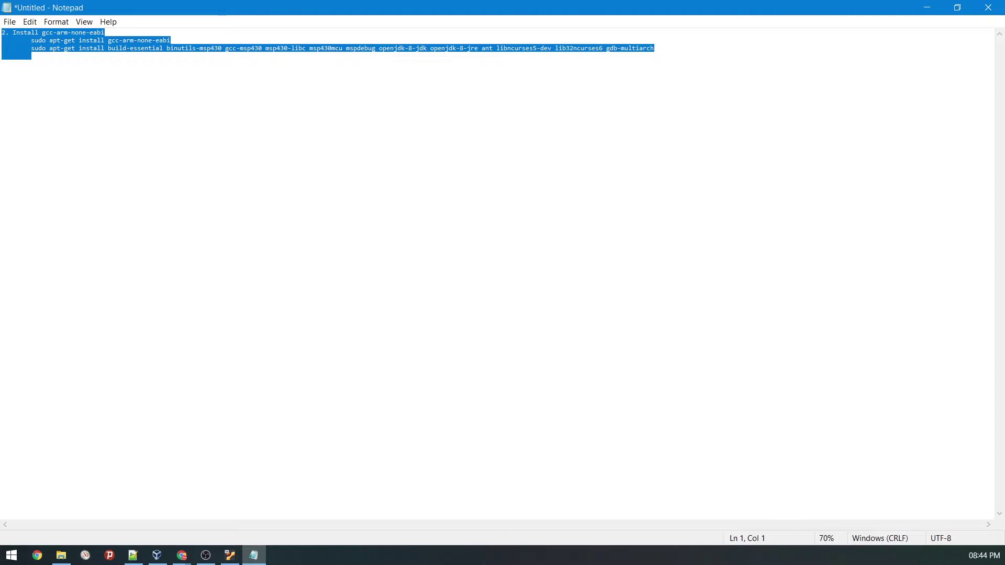
key("ctrl+x")
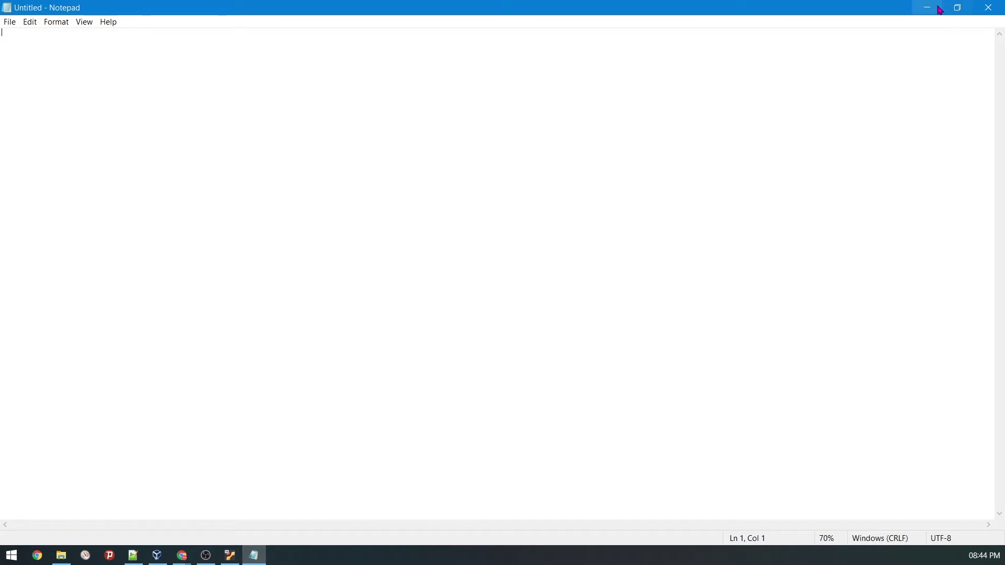
left_click(927, 7)
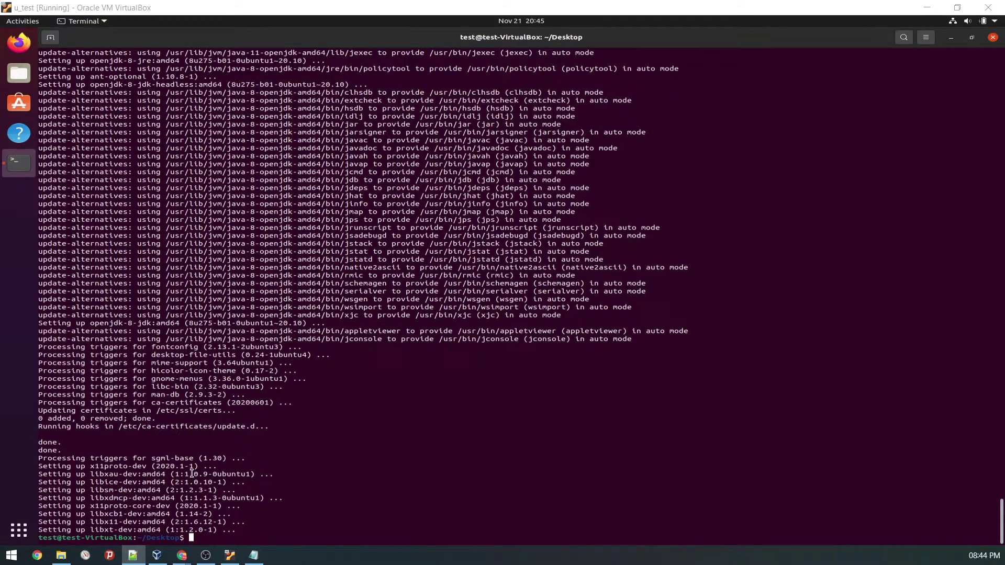
Step: List the Desktop, change into the contiki folder and list its contents
left_click(256, 500)
type("ls")
key("Return")
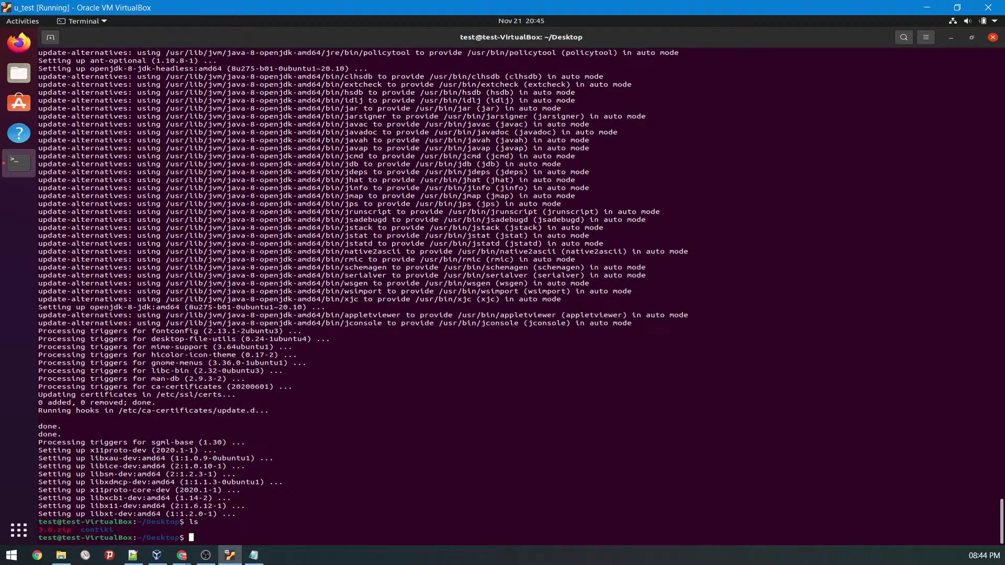
type("cd contiki/")
key("Return")
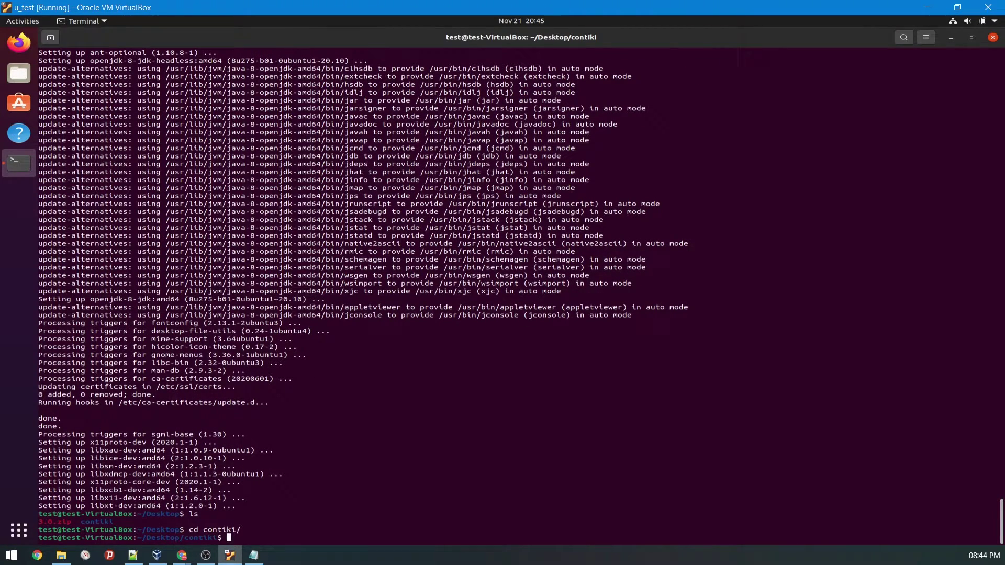
type("ls")
key("Return")
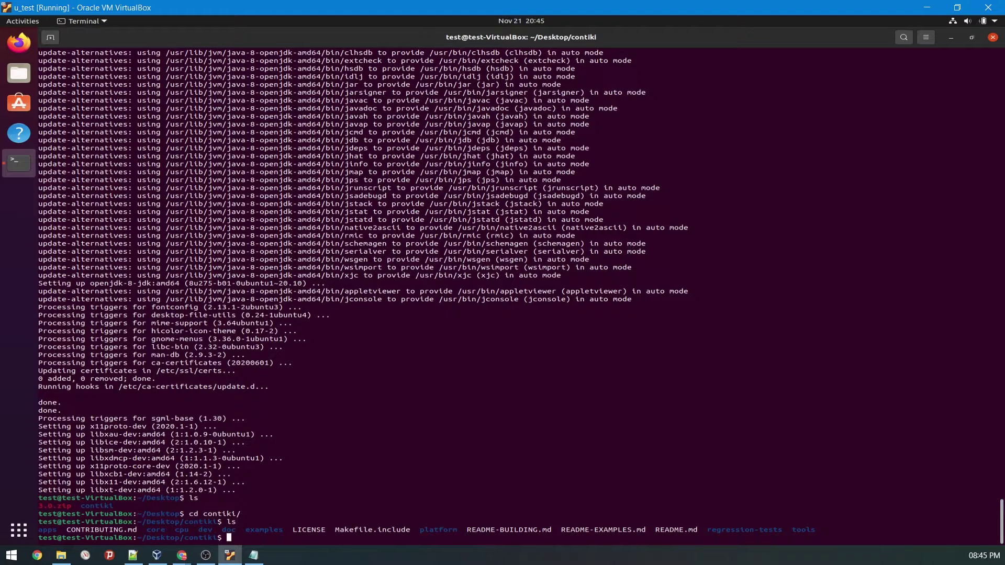
Step: Change into tools and then cooja, and enter 'ant run' at the prompt
type("cd tools/")
key("Return")
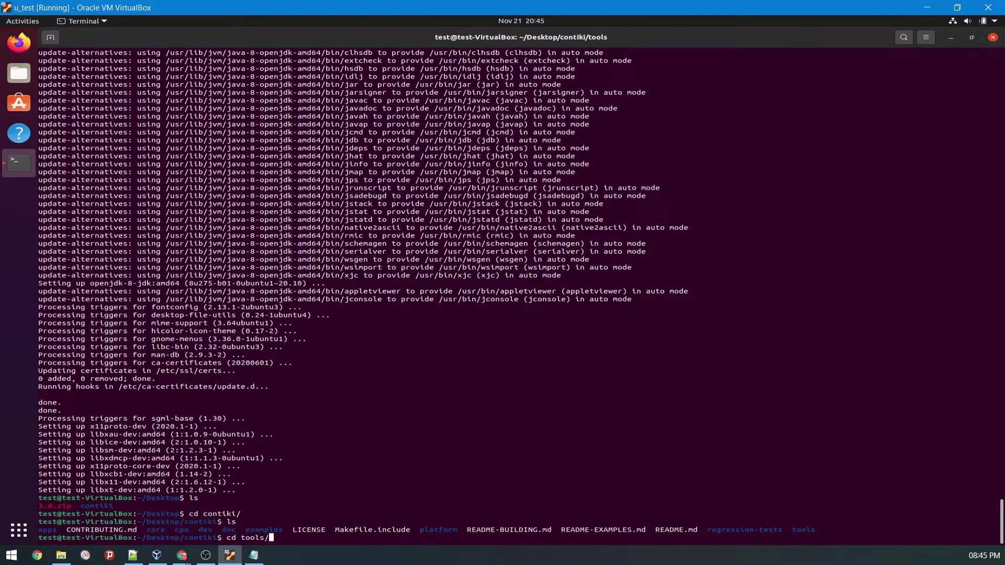
type("ls")
key("Return")
type("cd ")
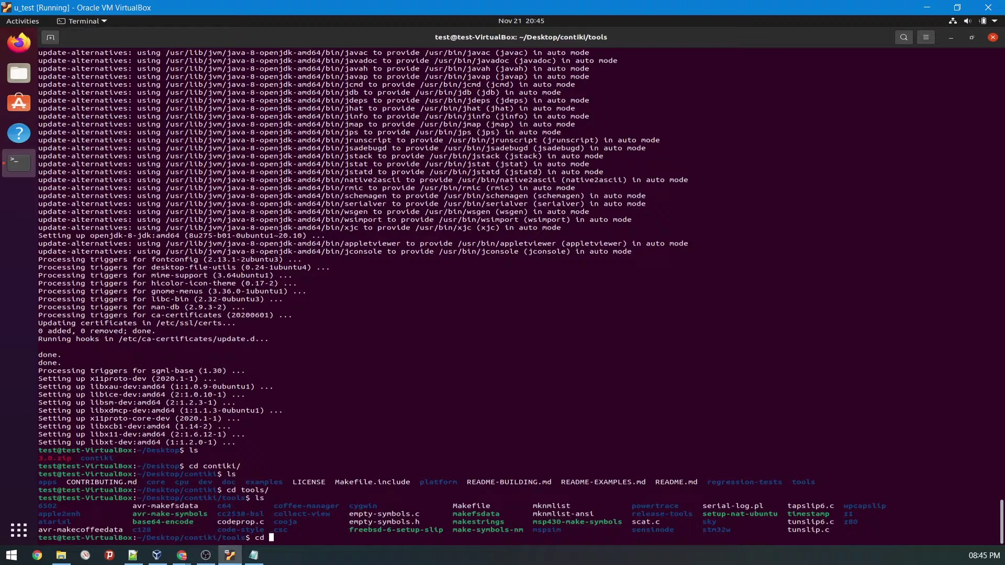
type("cooja")
key("Return")
type("ant ")
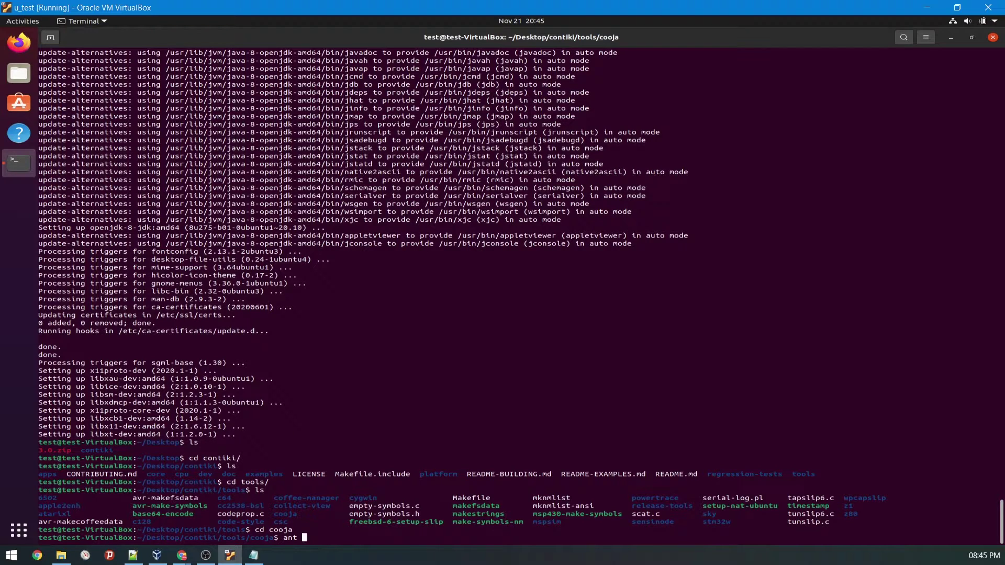
type("run")
Step: Run ant run to build Cooja, which ends in BUILD FAILED with 3 errors
key("Return")
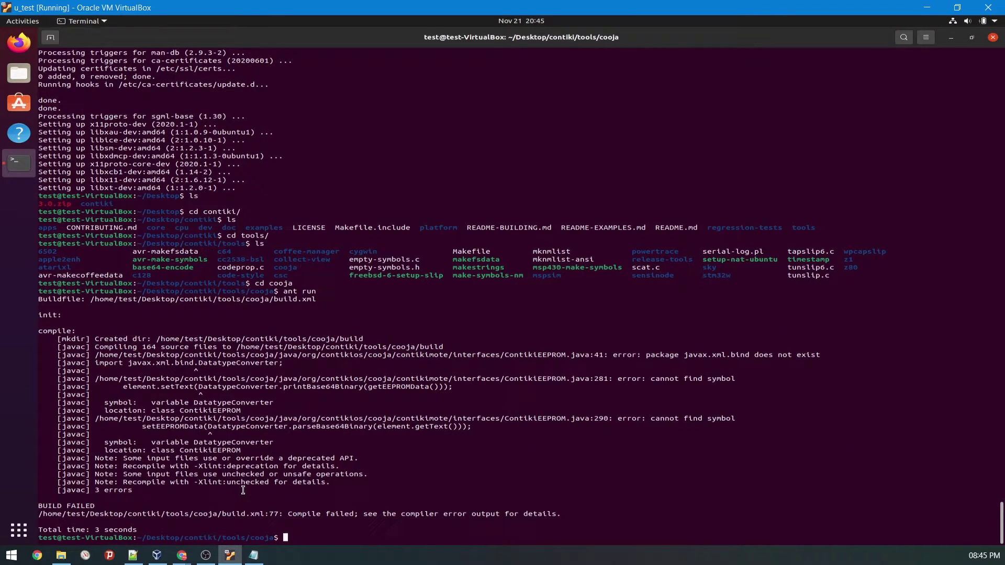
left_click_drag(40, 506, 589, 511)
left_click(589, 511)
Step: Move from cooja up to tools and into the mspsim folder, then switch to Notepad
type("cd ..")
key("Return")
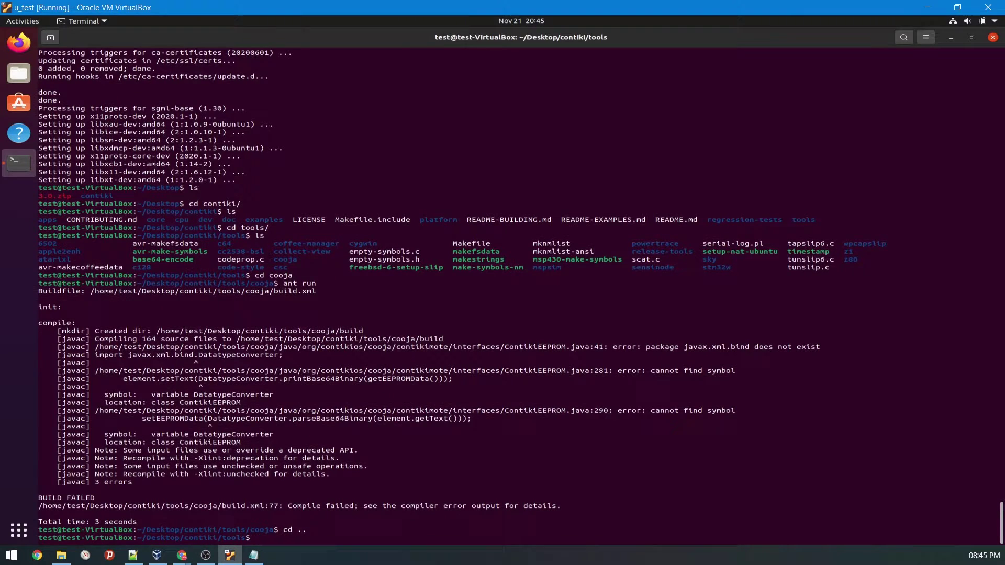
type("ls")
key("Return")
type("cd mspsim/")
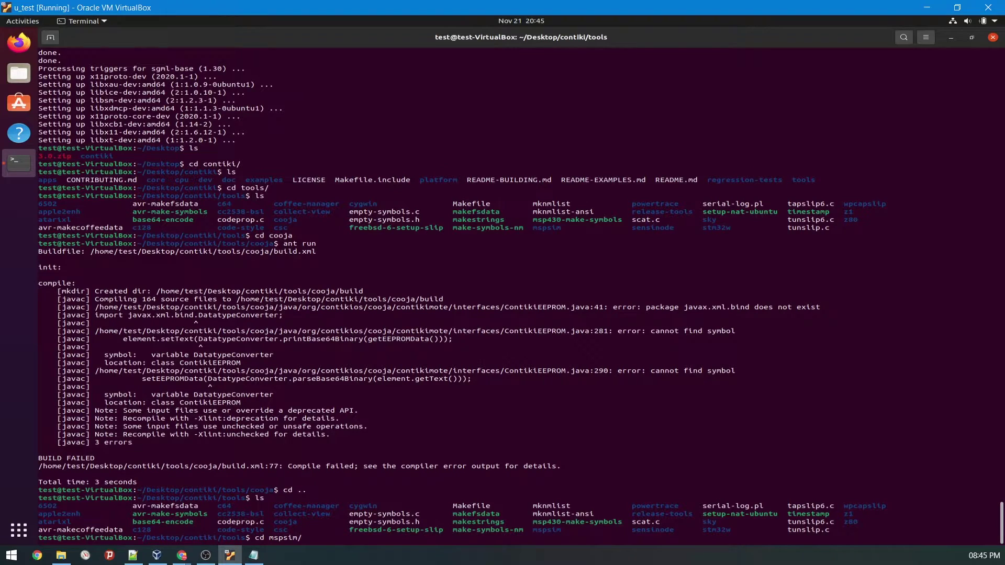
key("Return")
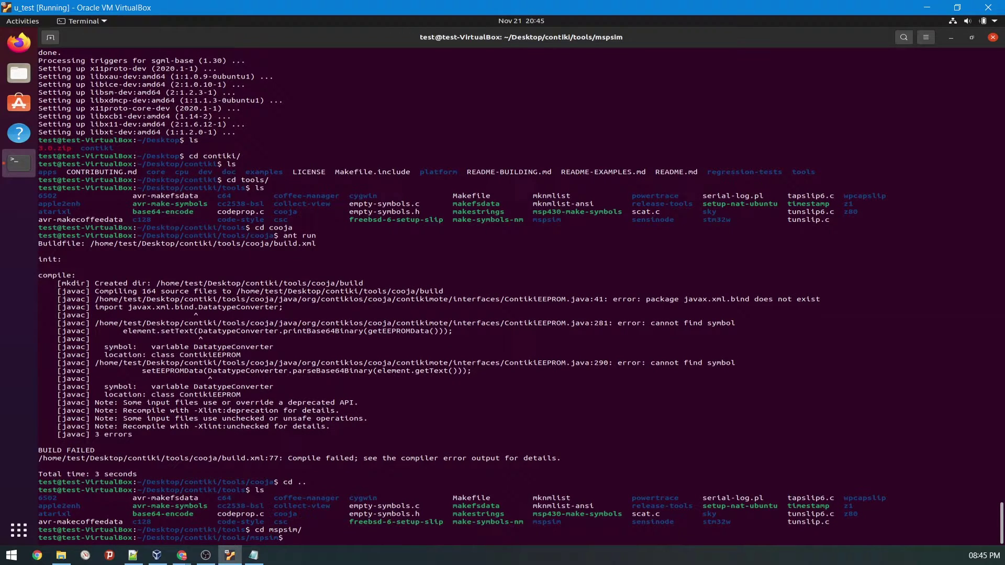
key("alt+Tab")
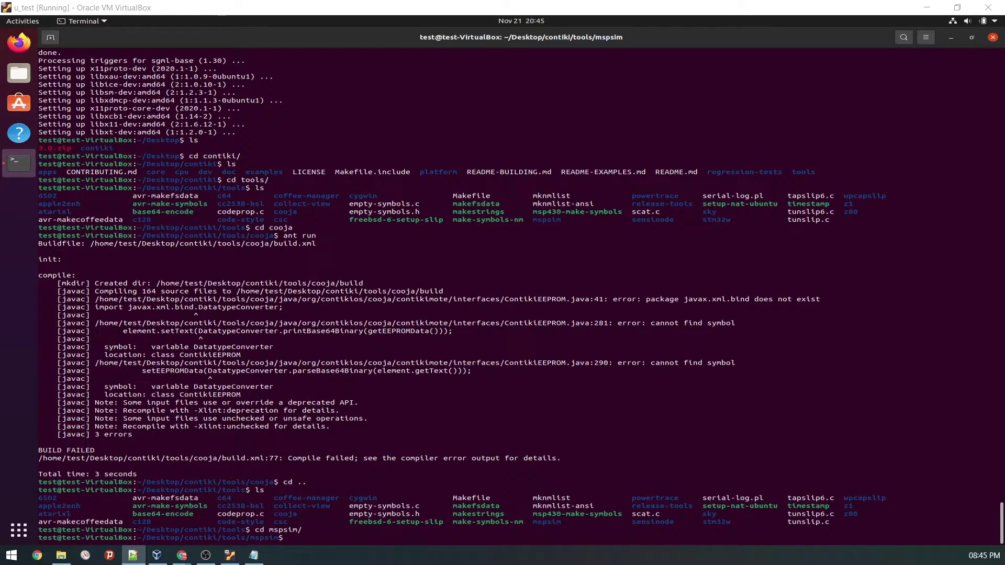
key("alt+Tab")
Step: Paste the mspsim clone notes into Notepad and reposition its window beside the terminal
key("ctrl+v")
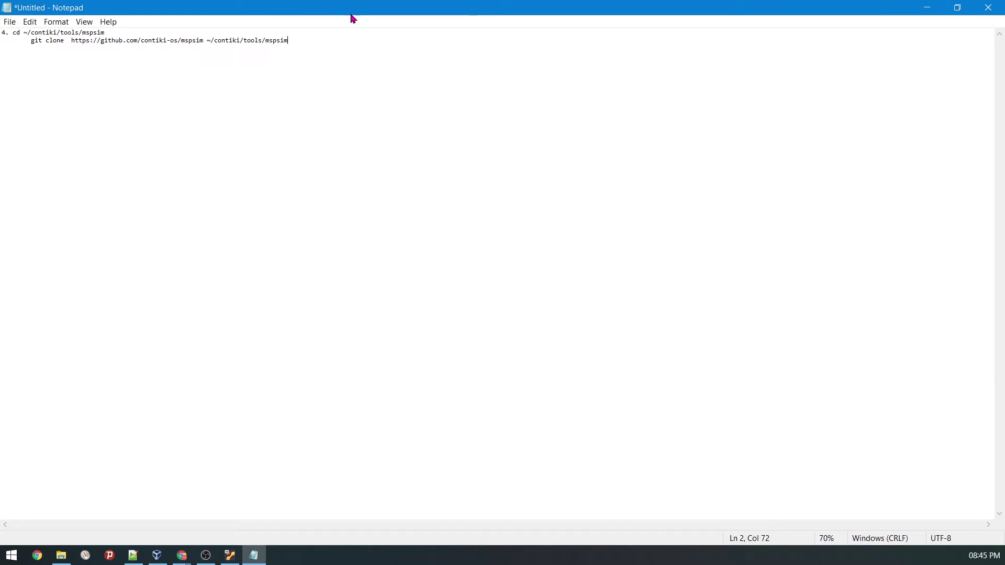
left_click_drag(351, 14, 772, 323)
scroll(581, 388, "up", 3)
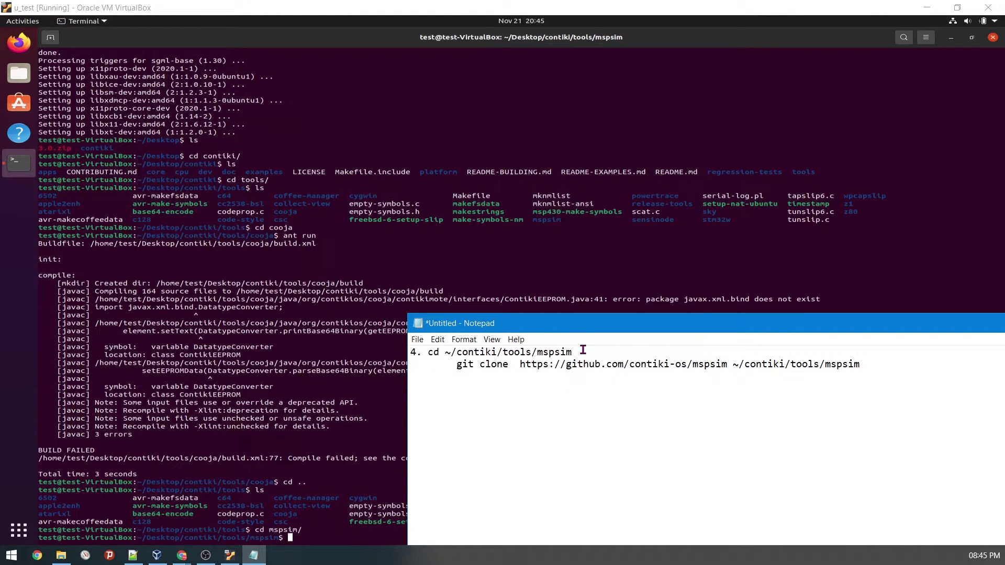
left_click_drag(447, 358, 626, 350)
left_click(626, 350)
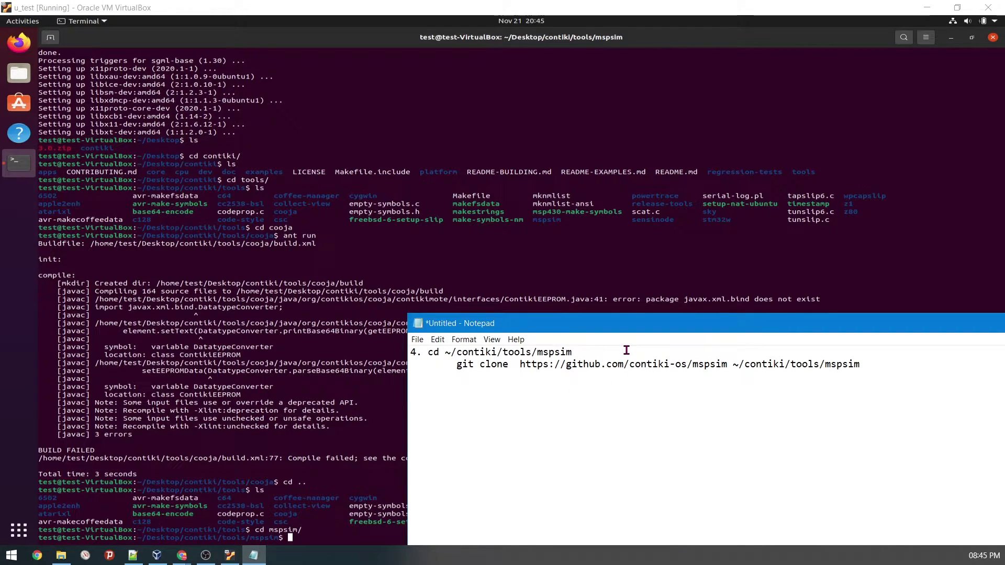
double_click(554, 357)
left_click_drag(517, 330, 614, 337)
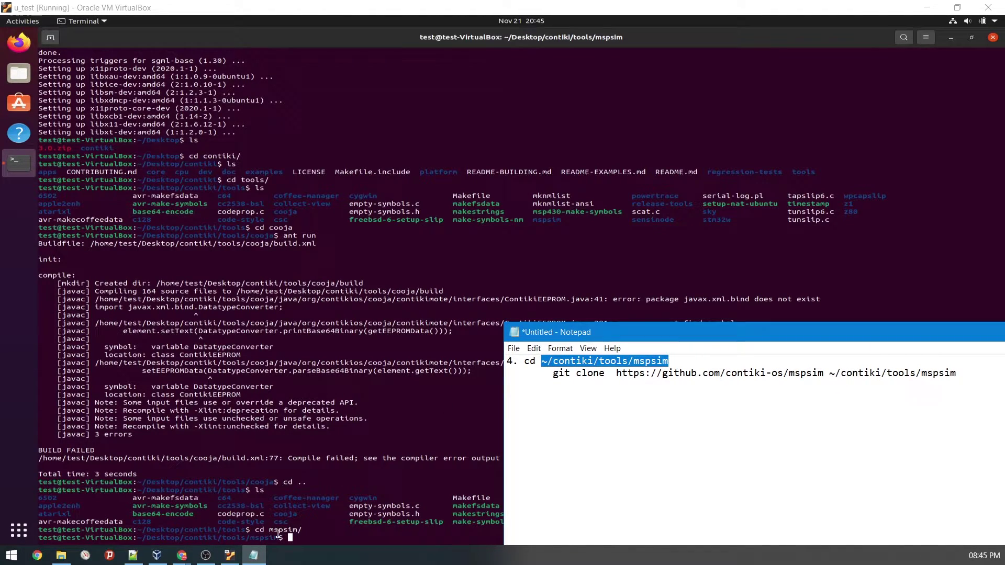
left_click(675, 373)
left_click_drag(556, 370, 956, 372)
left_click(824, 374)
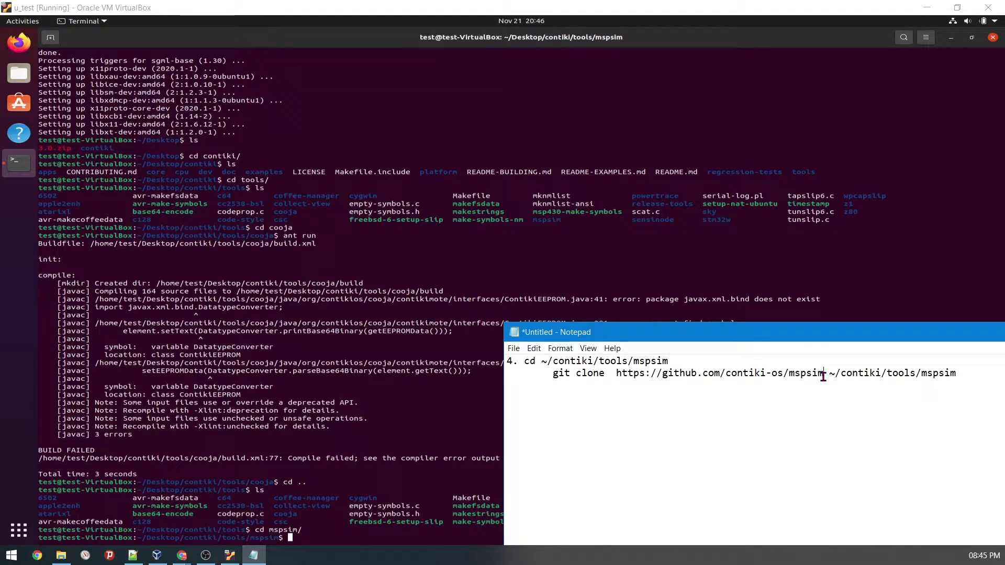
mouse_move(823, 372)
left_mouse_down()
mouse_move(505, 373)
mouse_move(555, 372)
left_mouse_up()
key("ctrl+c")
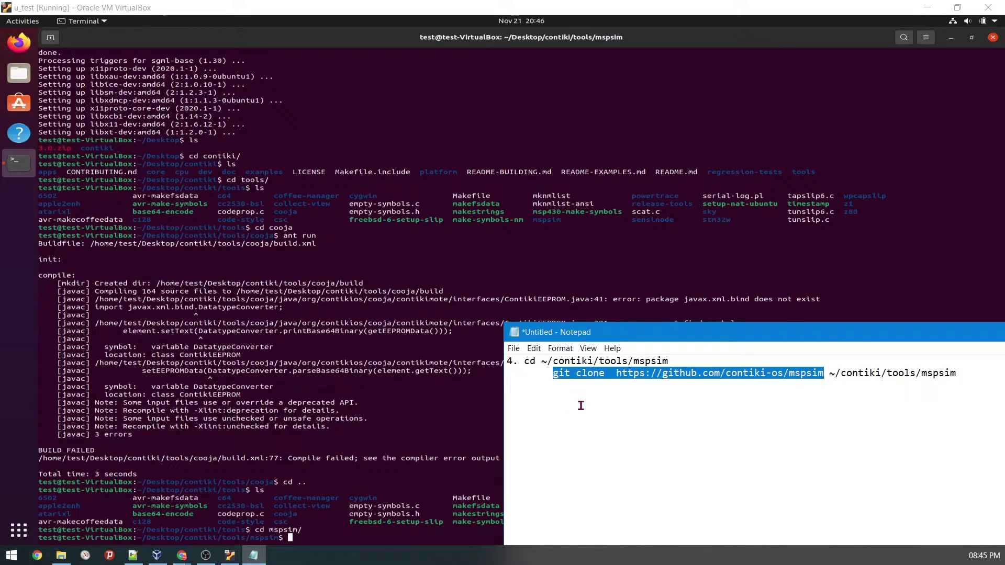
left_click(292, 539)
Step: List the mspsim folder and run the pasted git clone command into the current folder '.'
right_click(291, 540)
left_click(290, 538)
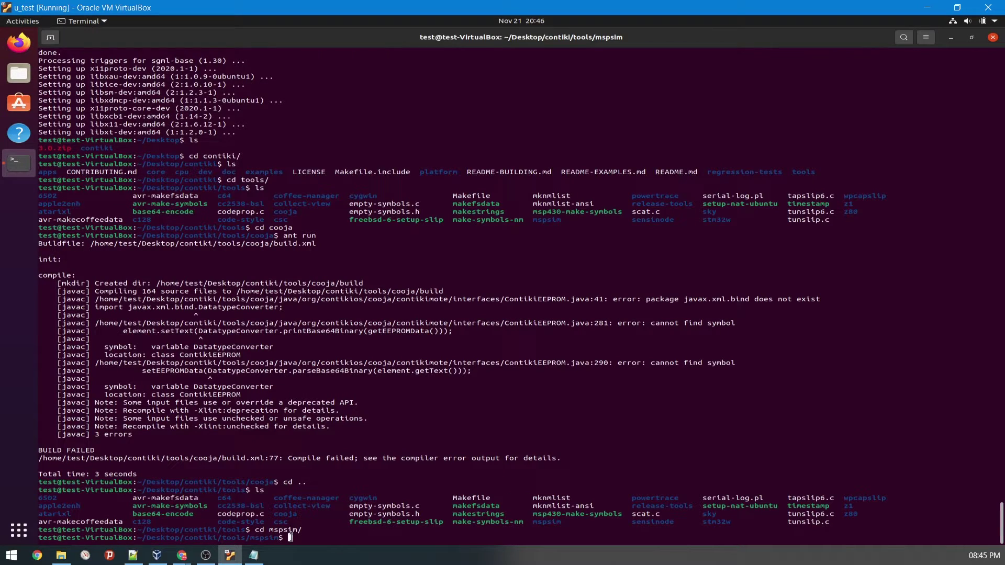
type("ls")
key("Return")
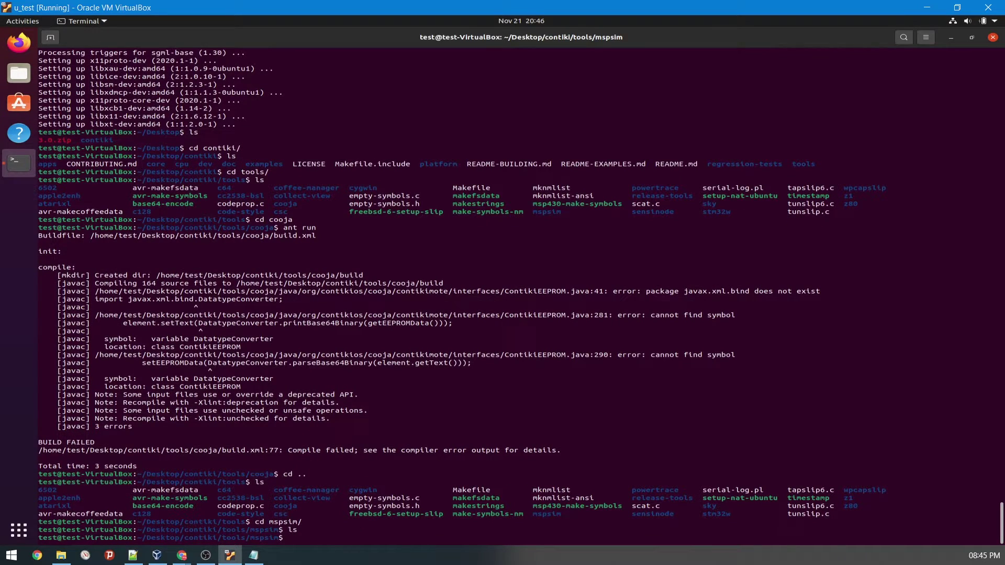
right_click(296, 537)
left_click(328, 474)
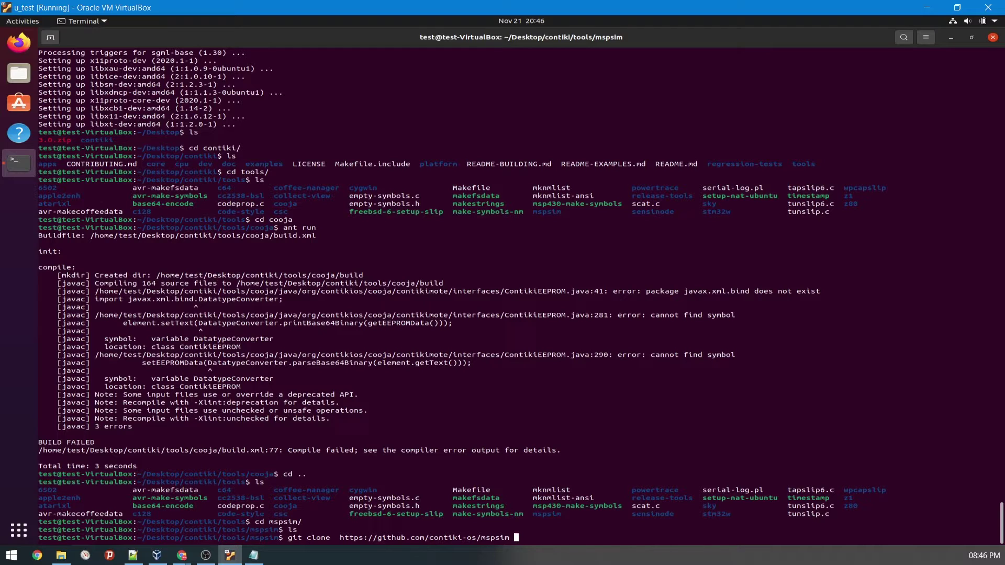
type(".")
key("Return")
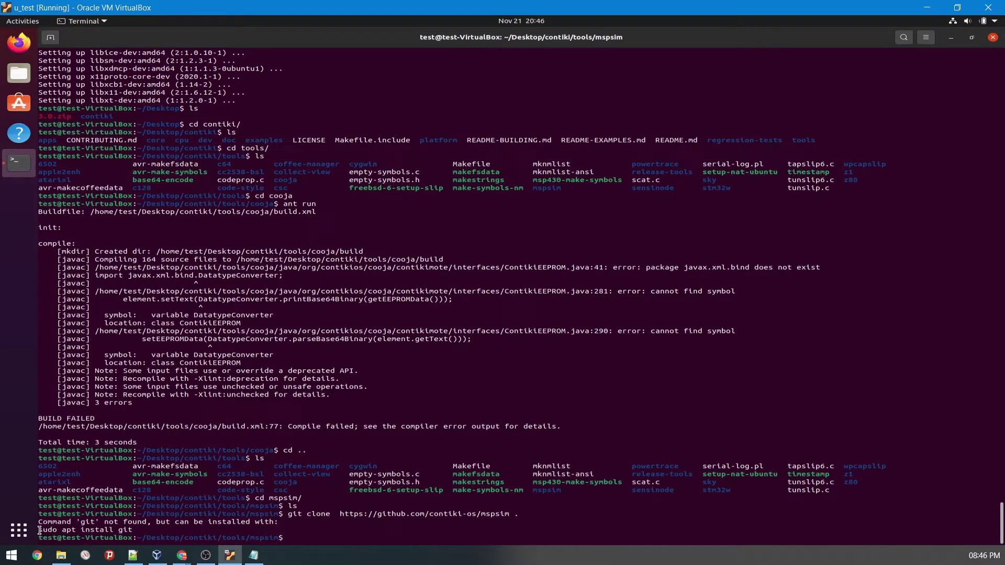
Step: Copy the suggested 'sudo apt install git' command into the Notepad notes under step 4
left_click_drag(39, 530, 133, 531)
right_click(133, 530)
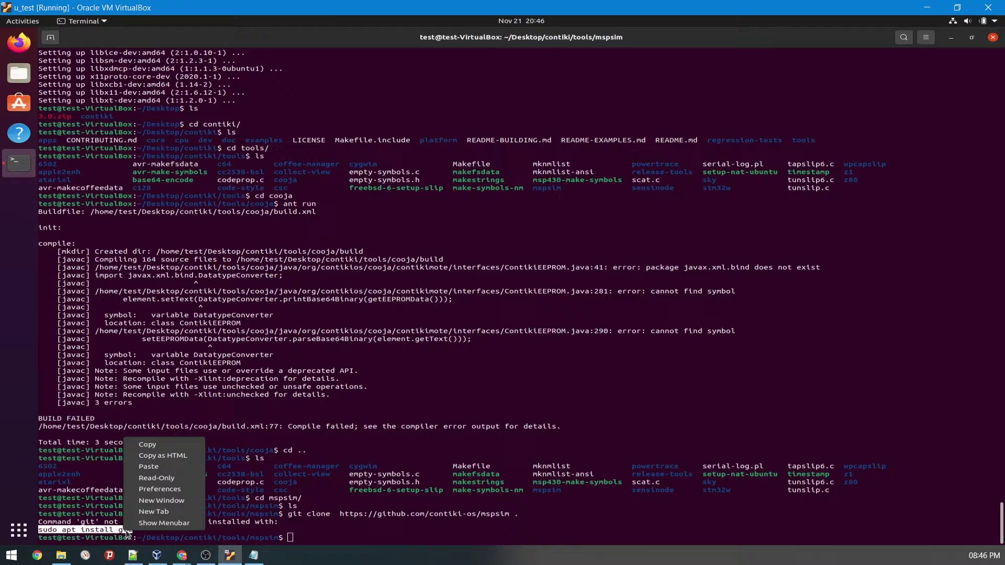
left_click(152, 446)
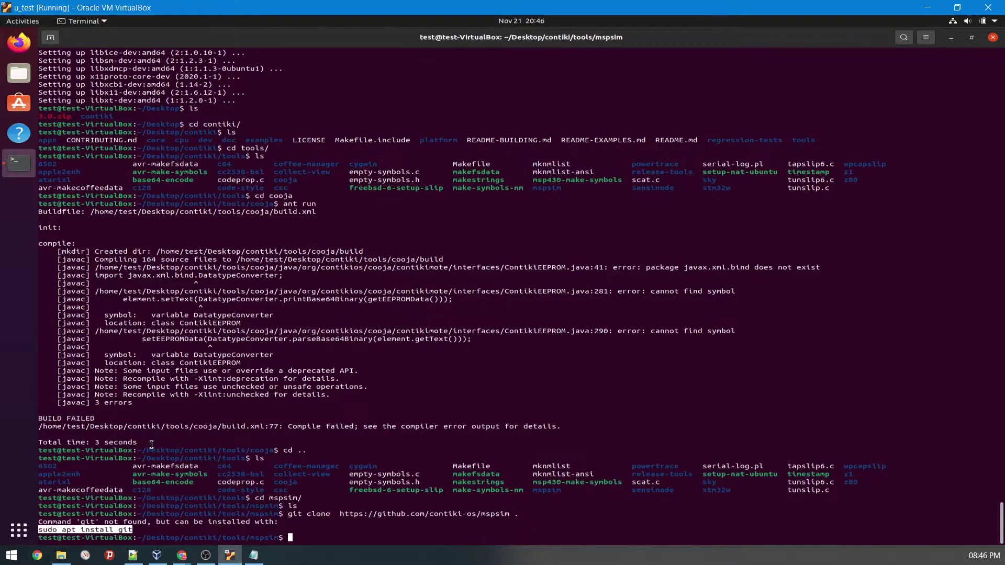
left_click(262, 558)
left_click(525, 361)
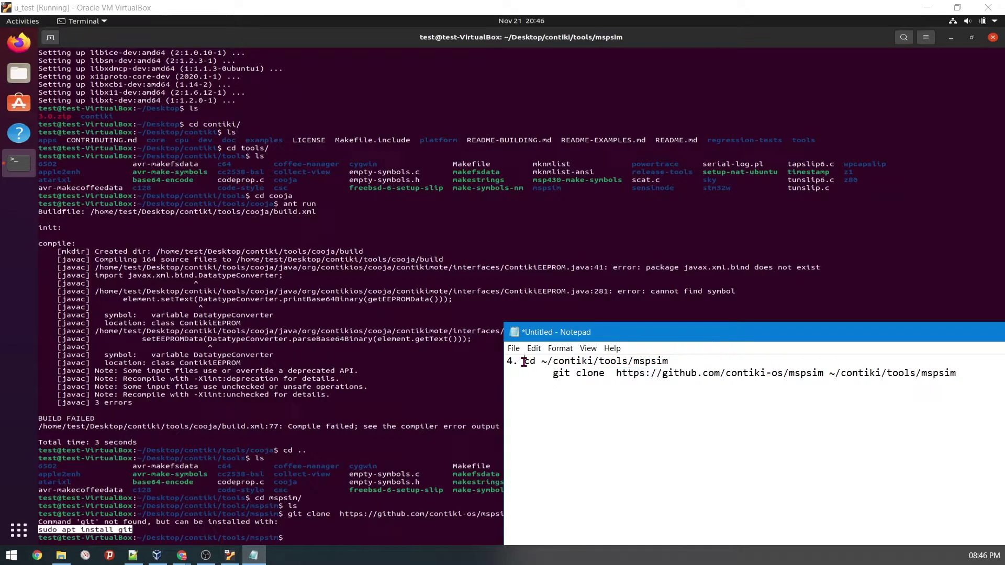
key("Return")
left_click(548, 364)
key("ctrl+v")
left_click(313, 534)
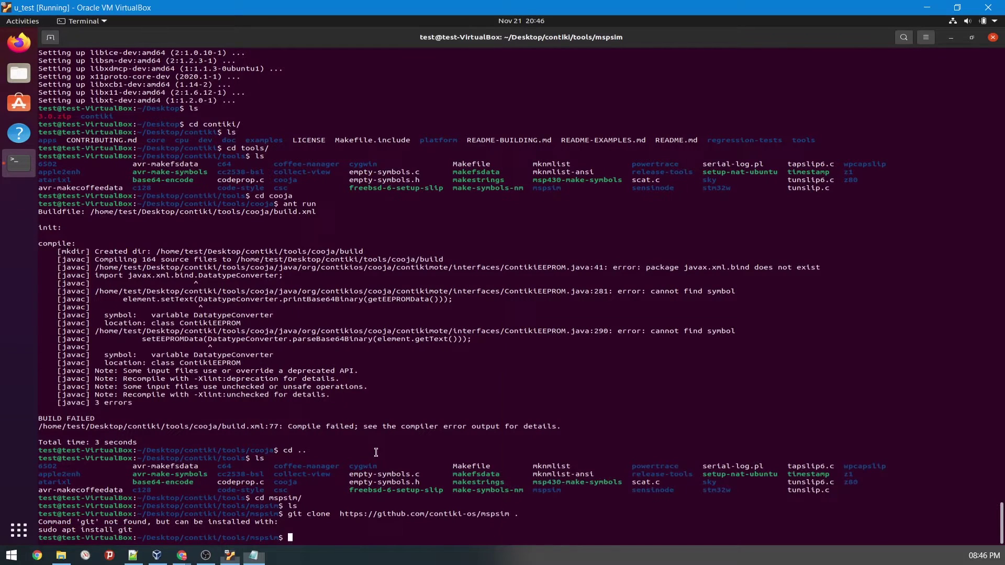
right_click(313, 533)
Step: Install git with 'sudo apt install git', confirming with y
left_click(335, 471)
key("Return")
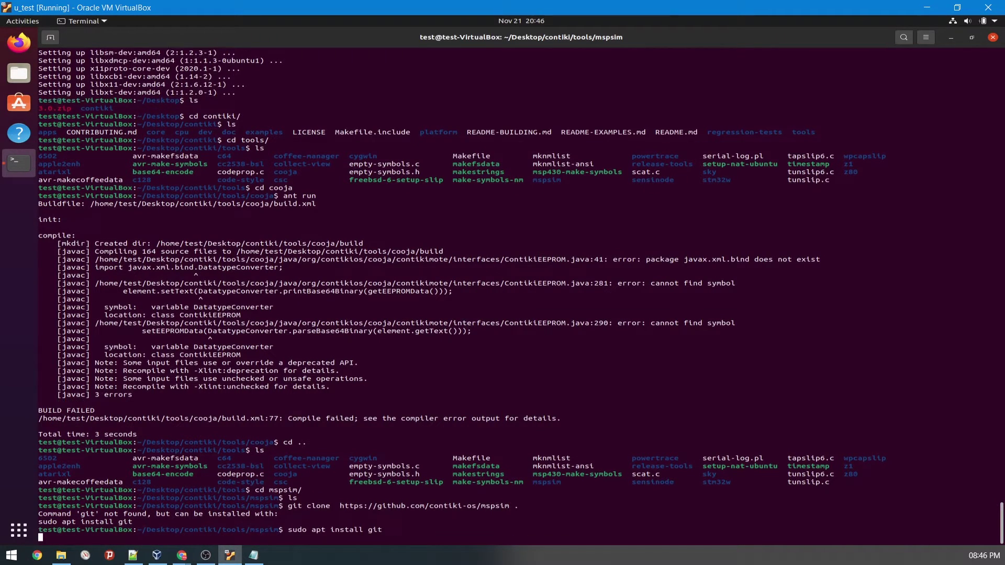
type("y")
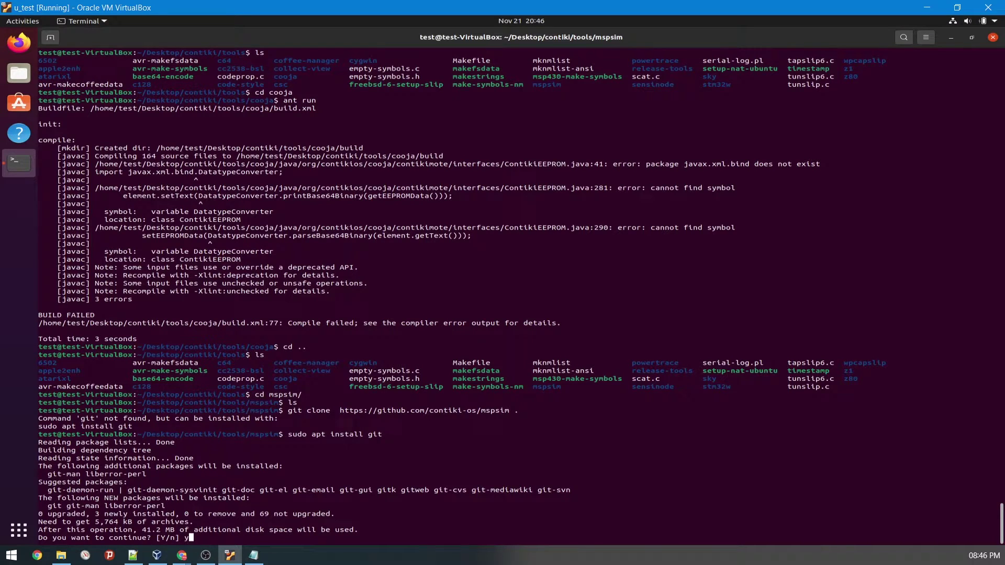
key("Return")
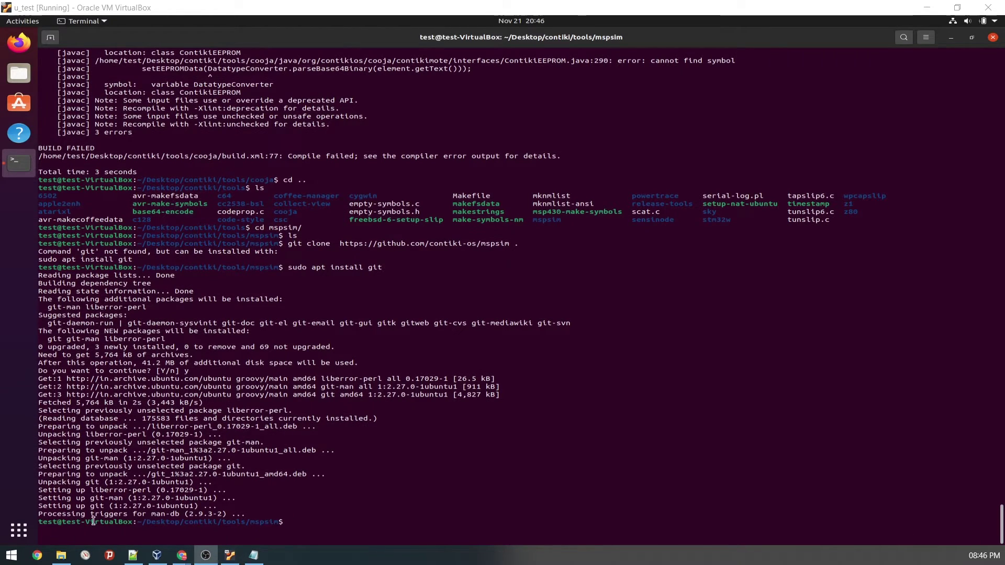
Step: Rerun the mspsim git clone command recalled from history
key("alt+Tab")
key("Up")
key("Up")
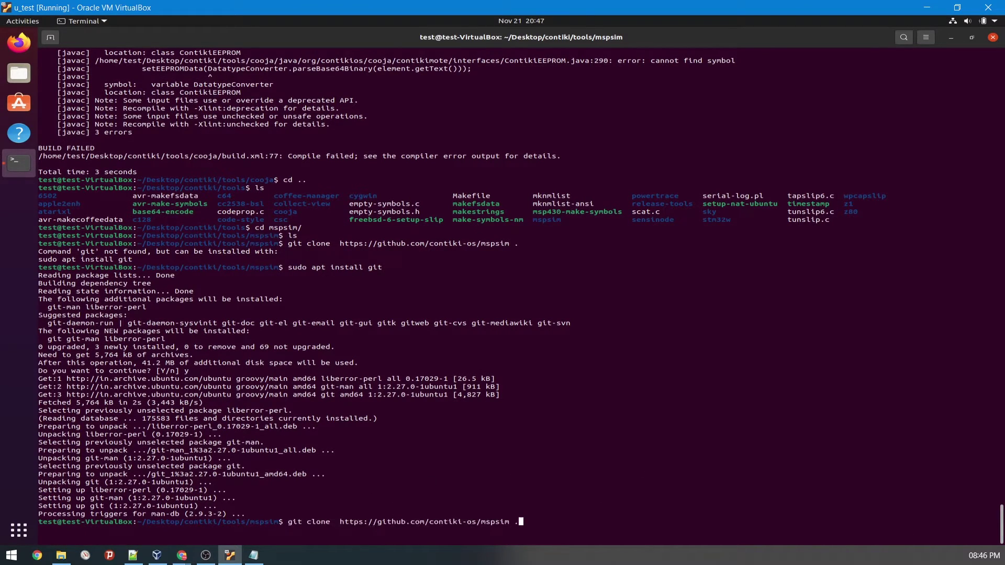
key("Return")
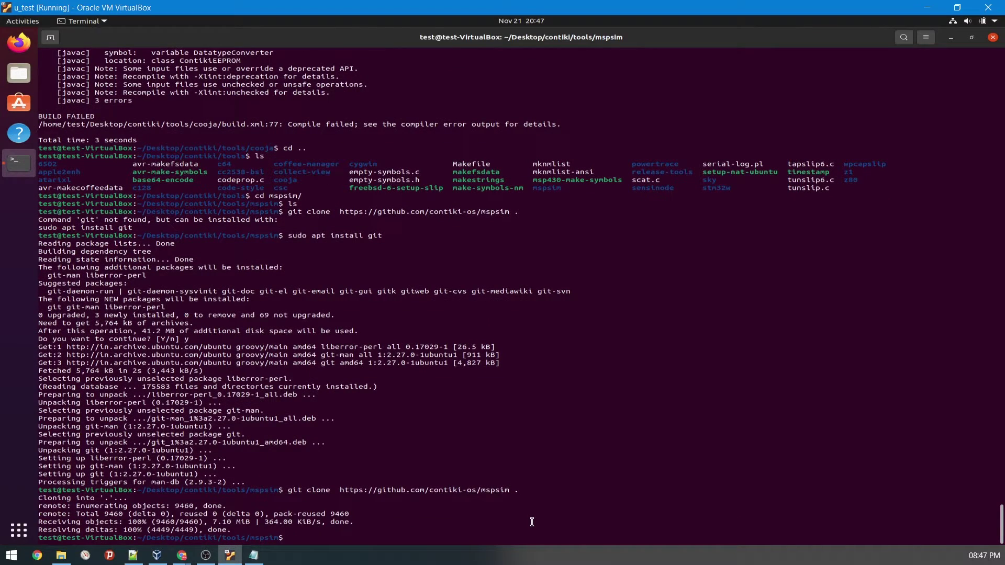
Step: Return to contiki/tools/cooja with cd commands and rerun 'ant run', which fails with javax.xml.bind errors
type("cd ..")
key("Return")
type("cd ..")
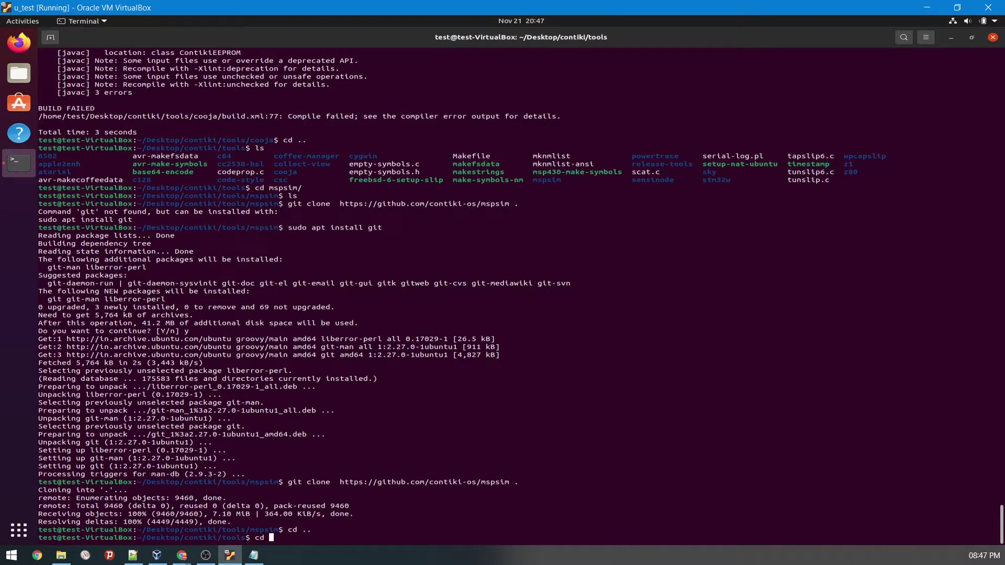
key("Return")
type("cd tools/")
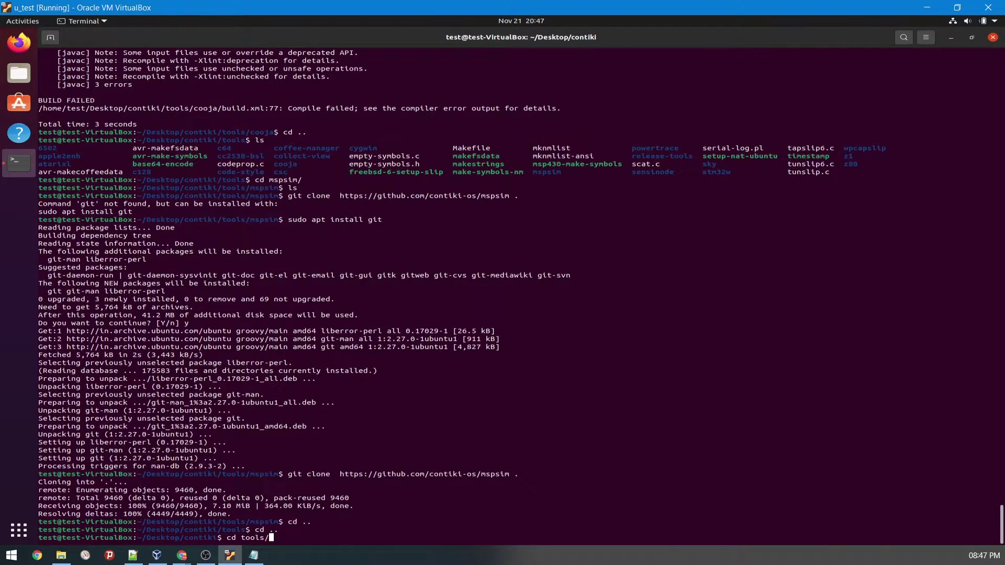
key("Return")
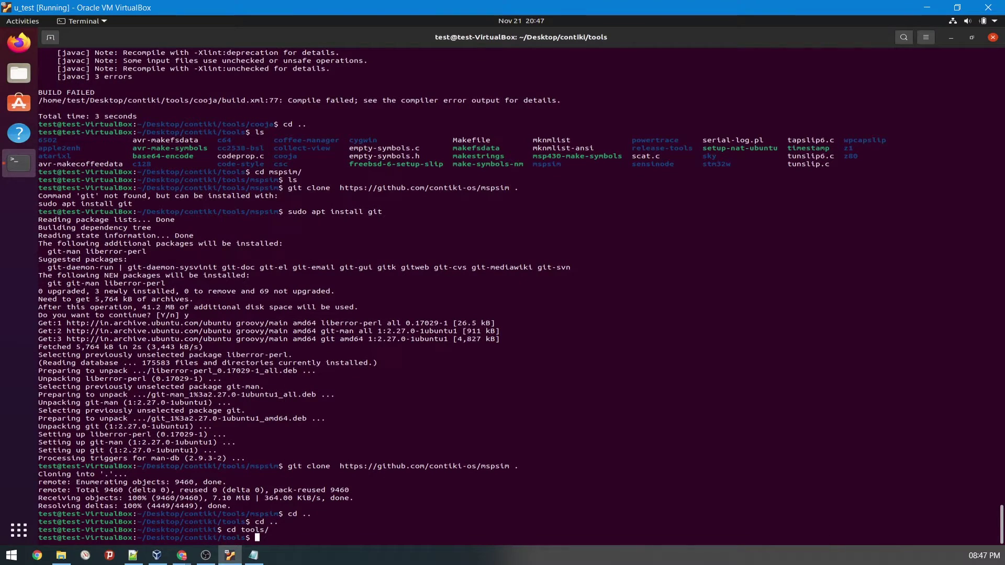
type("cd cooja")
key("Return")
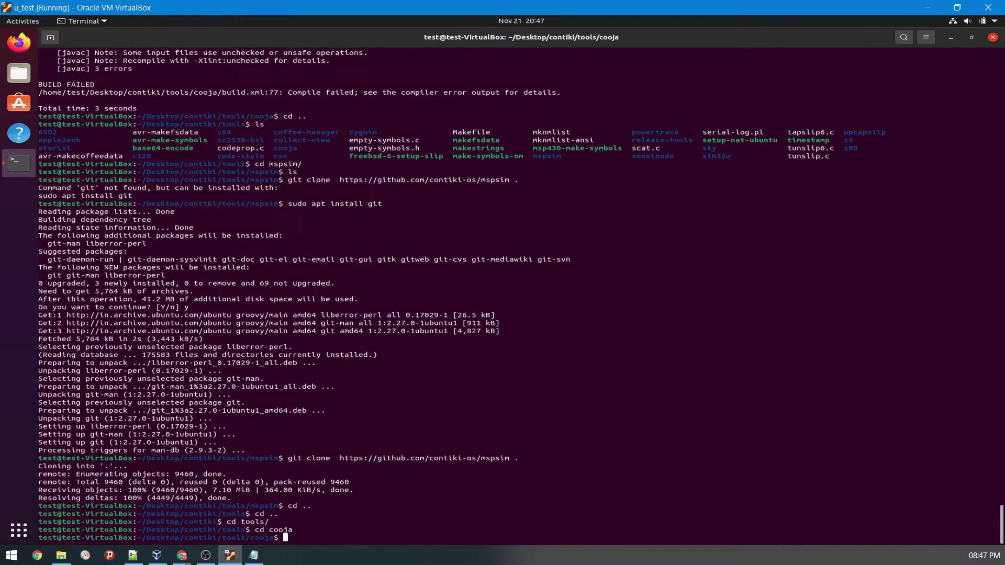
type("ls")
key("Return")
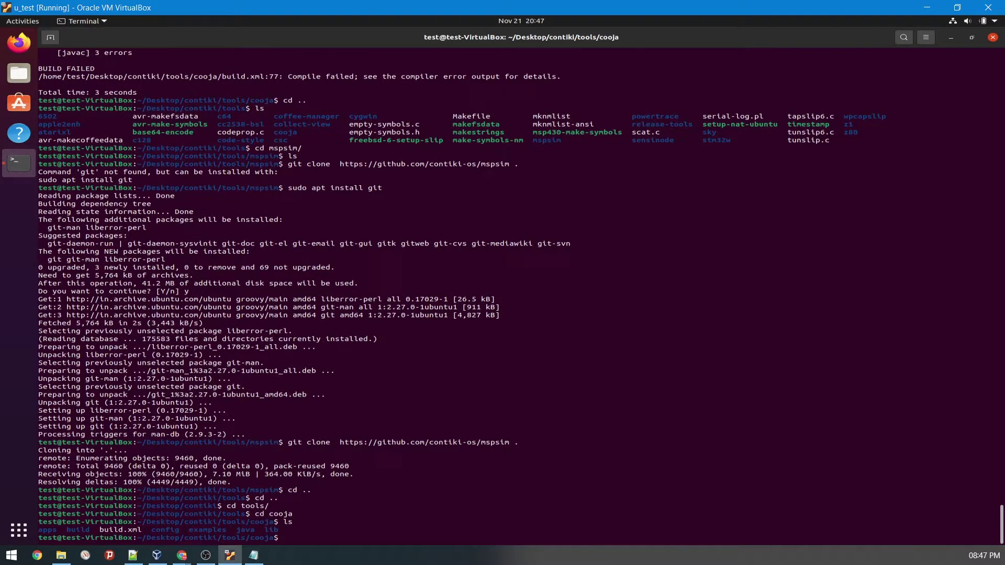
type("ant run")
key("Return")
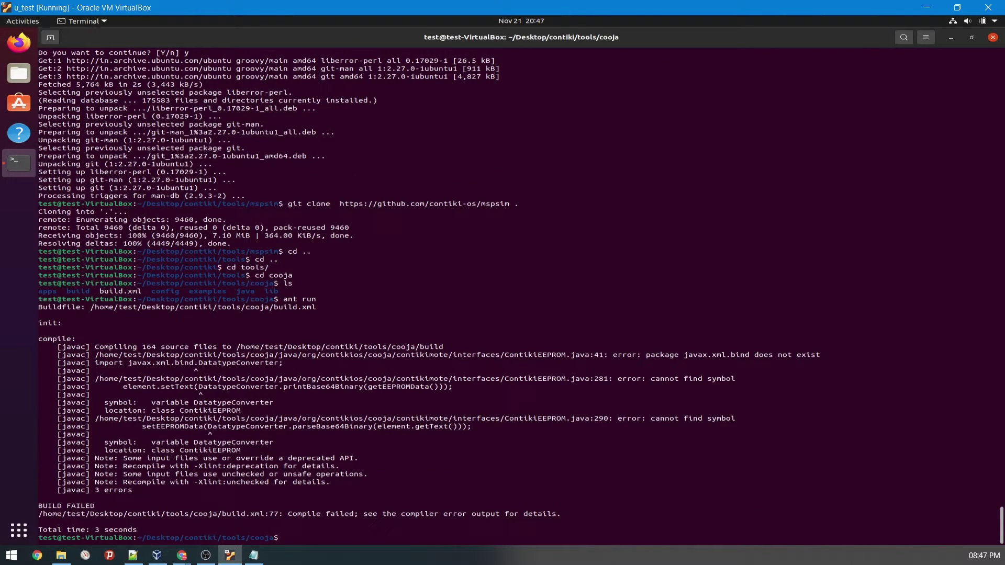
Step: Clear Notepad, paste the Java-version notes, and select 'sudo update-alternatives --config java'
left_click(253, 555)
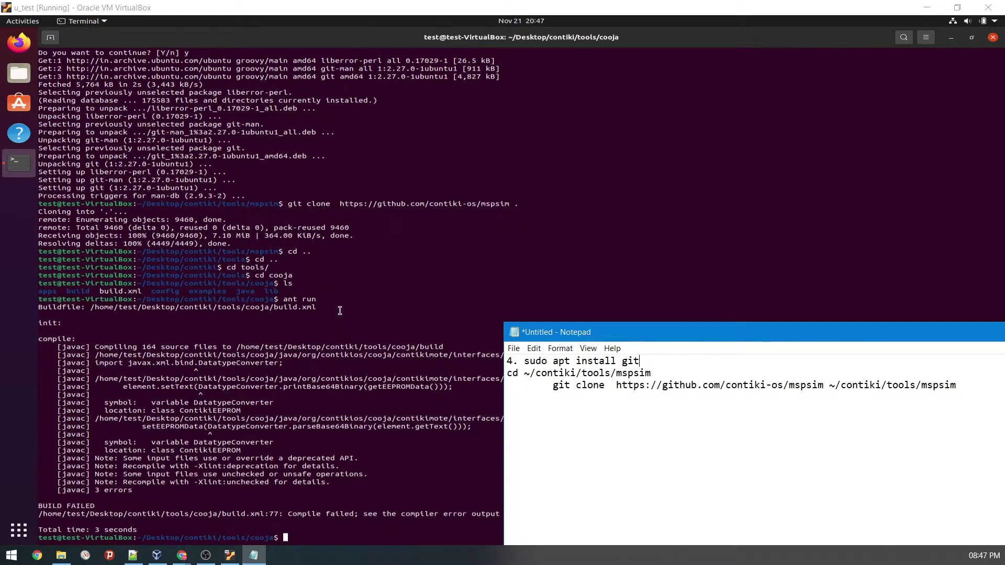
left_click_drag(914, 399, 976, 391)
key("ctrl+a")
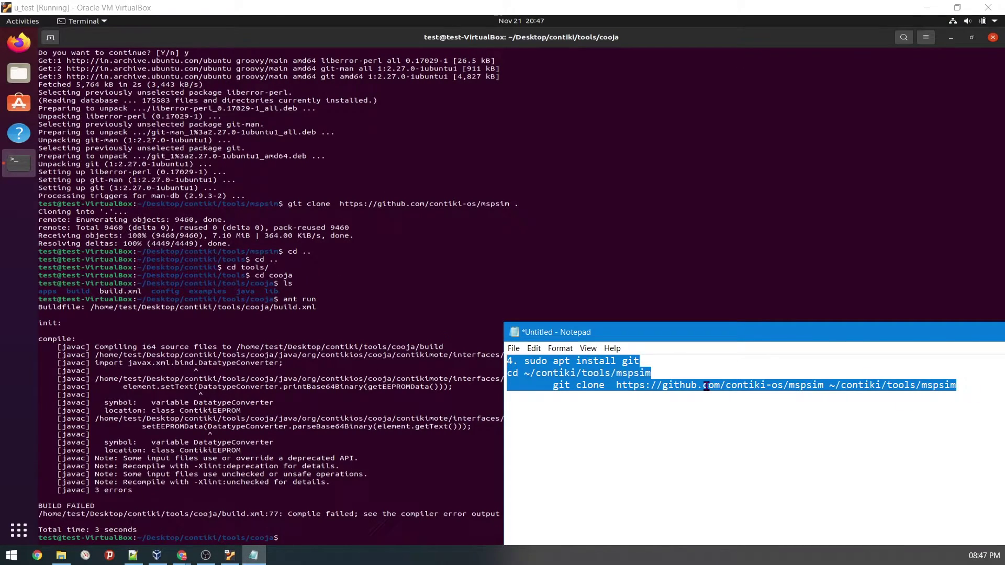
key("ctrl+x")
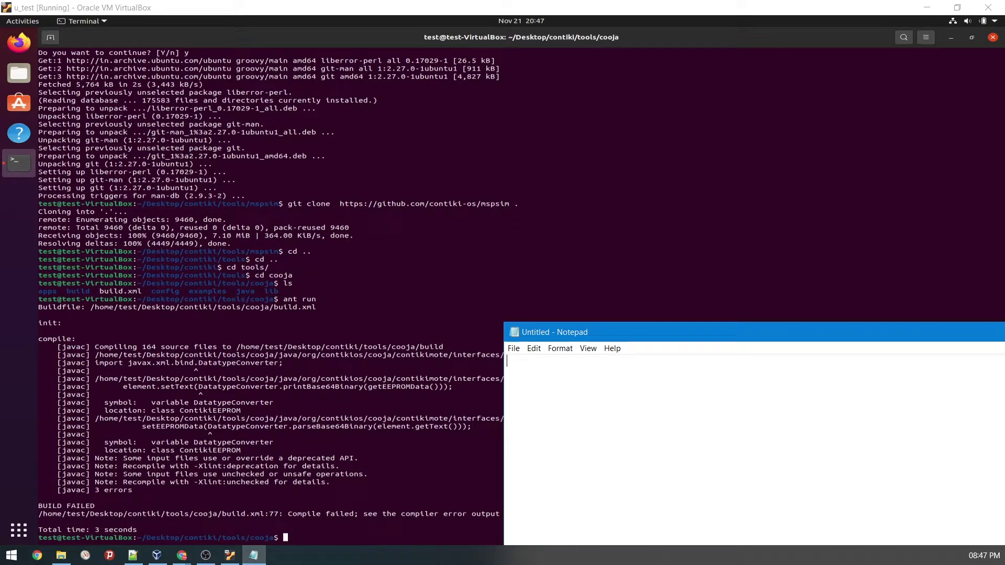
key("alt+Tab")
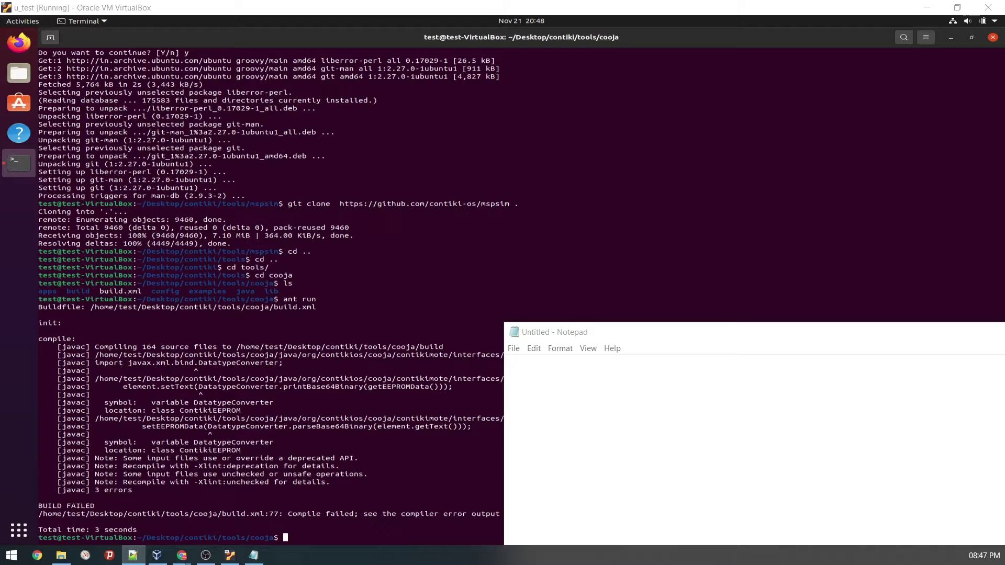
left_click(635, 357)
key("ctrl+v")
left_click_drag(609, 335, 505, 313)
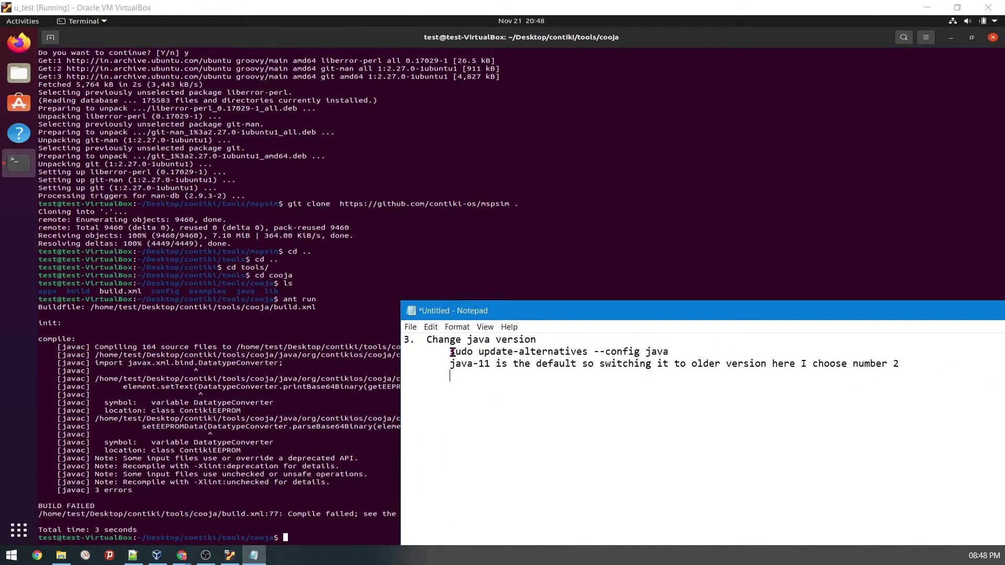
left_click_drag(449, 351, 670, 354)
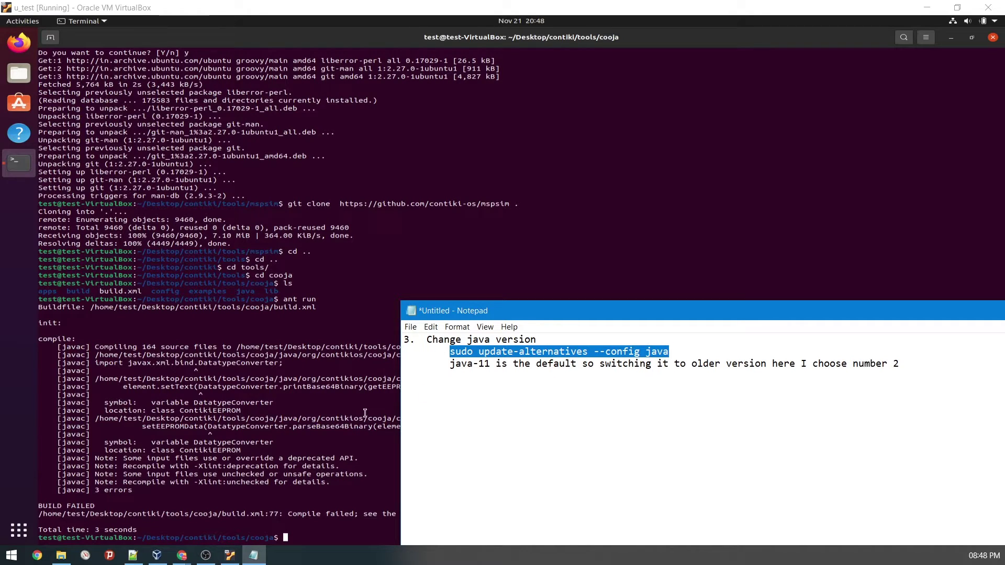
left_click(304, 509)
Step: Select Java 8 (option 2) via 'sudo update-alternatives --config java', then rerun ant run
right_click(321, 525)
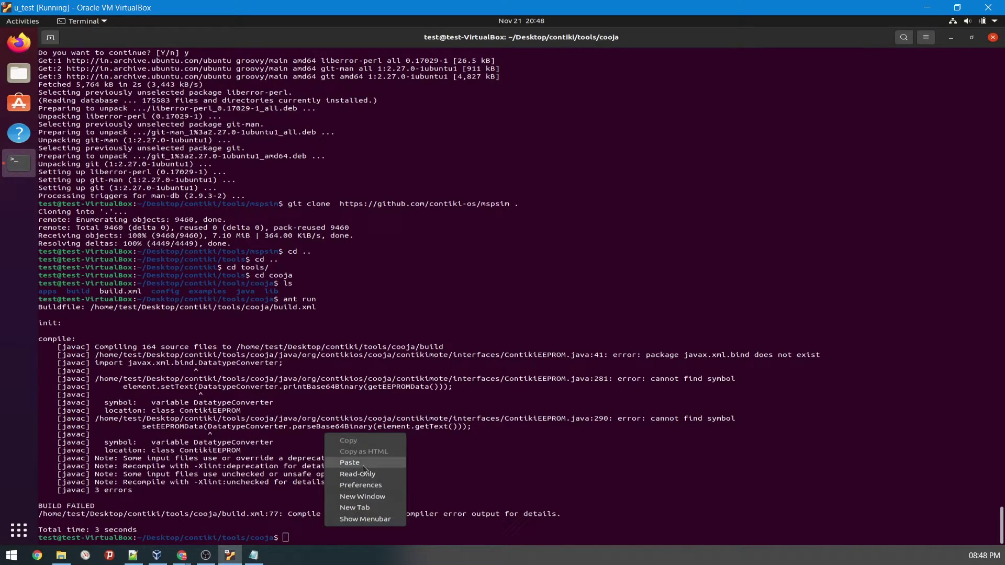
left_click(361, 463)
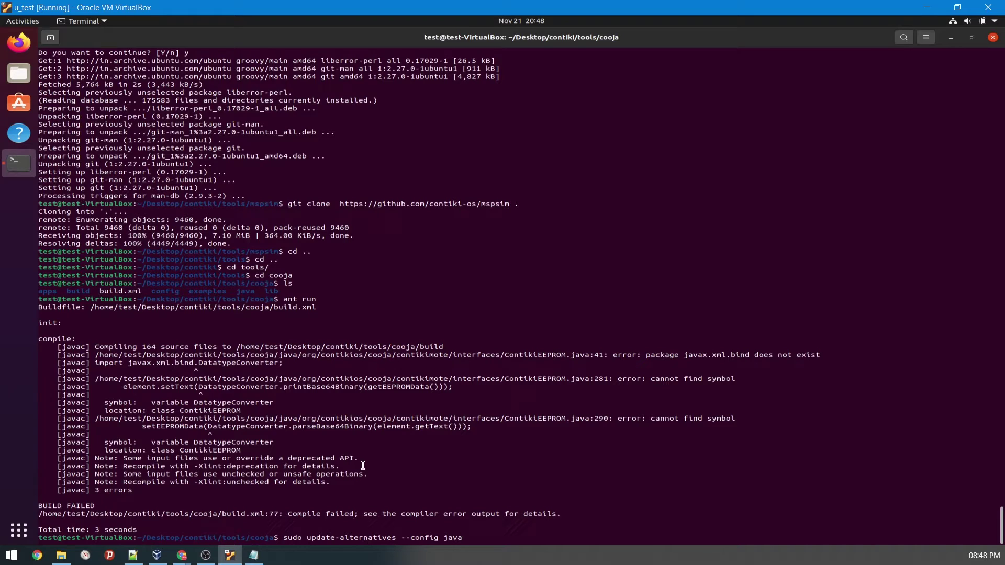
key("Return")
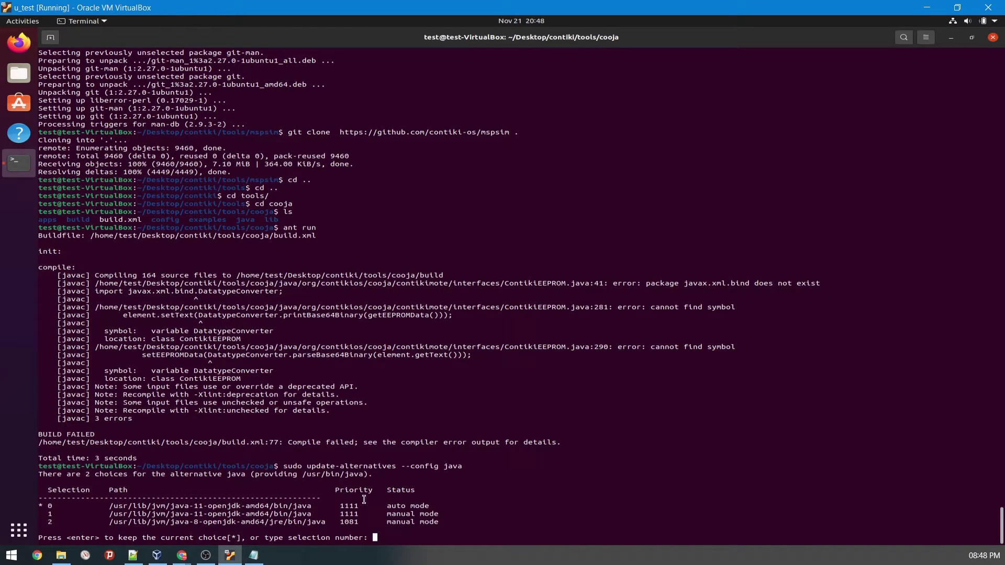
double_click(349, 506)
left_click(51, 523)
type("2")
key("Return")
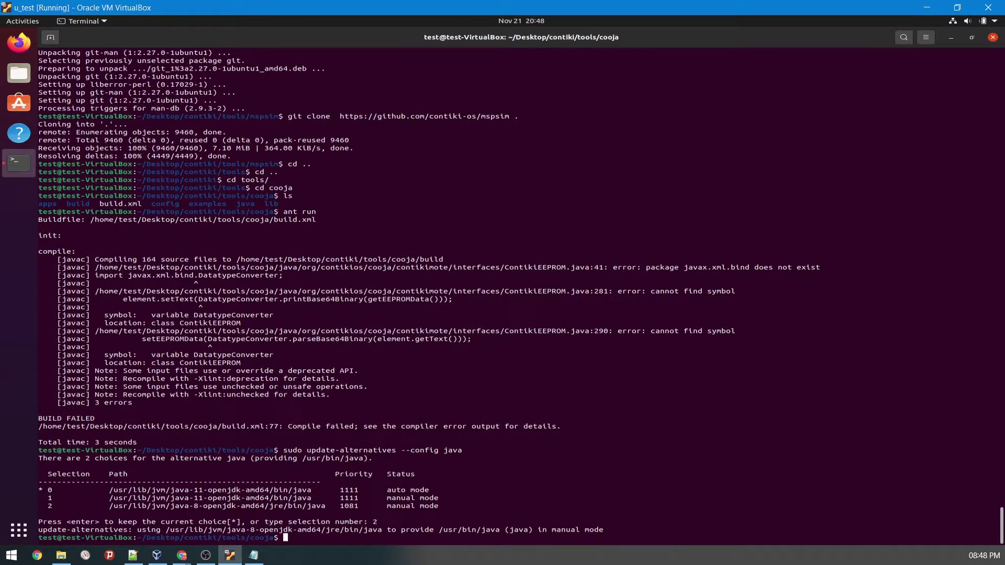
type("ant ")
type("r")
type("run")
key("Return")
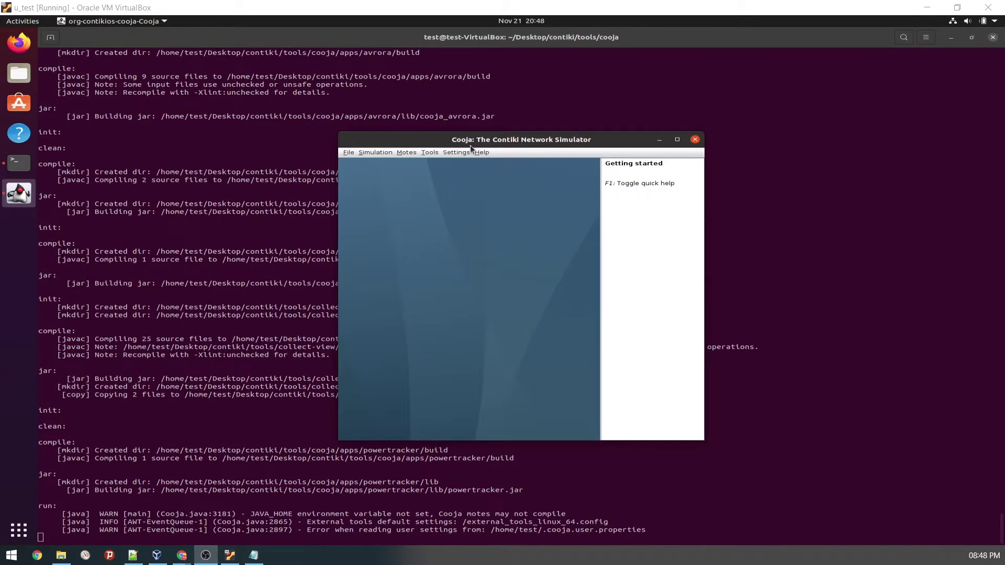
Step: Create a new simulation named test1 from File > New simulation
left_click_drag(460, 142, 489, 167)
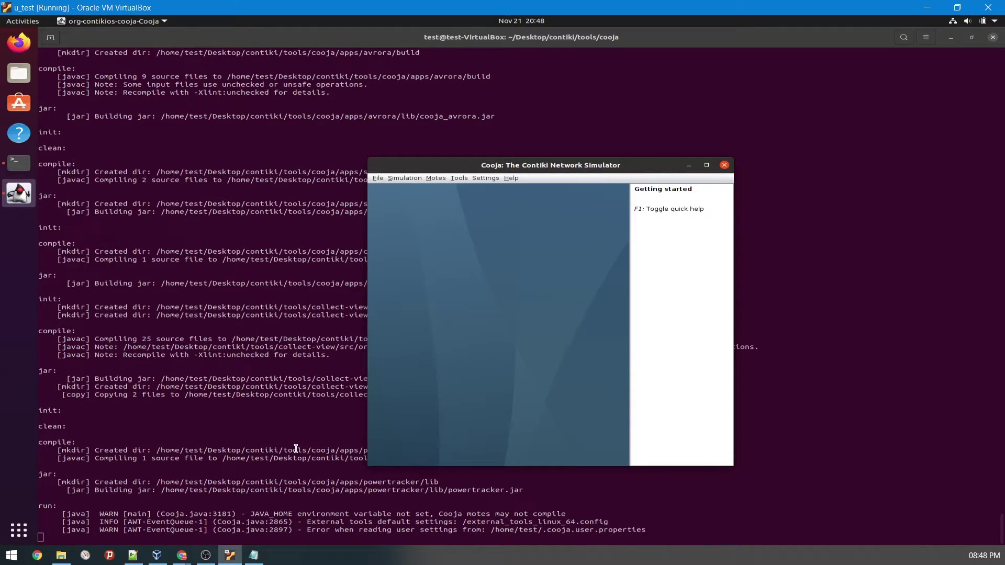
left_click(373, 178)
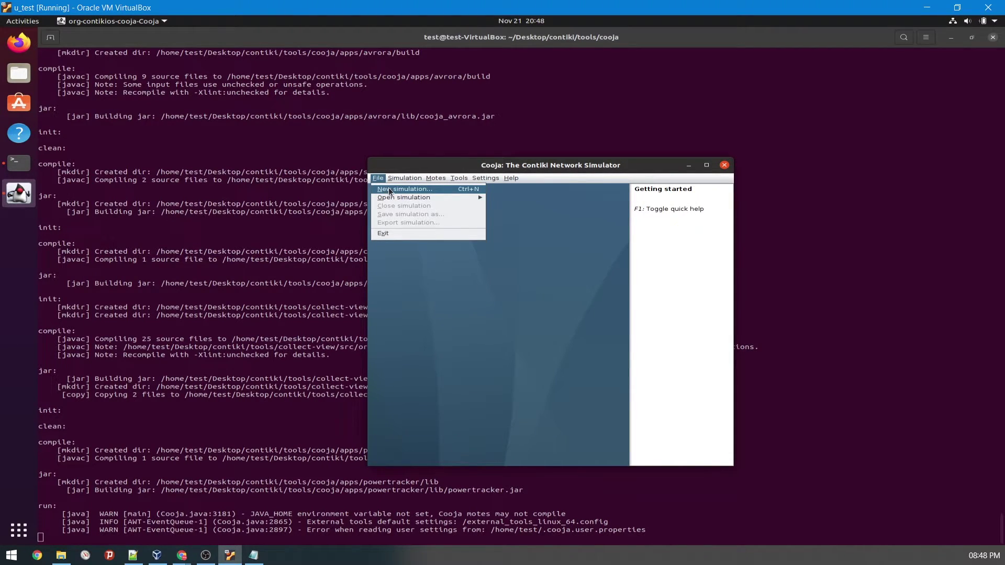
left_click(392, 190)
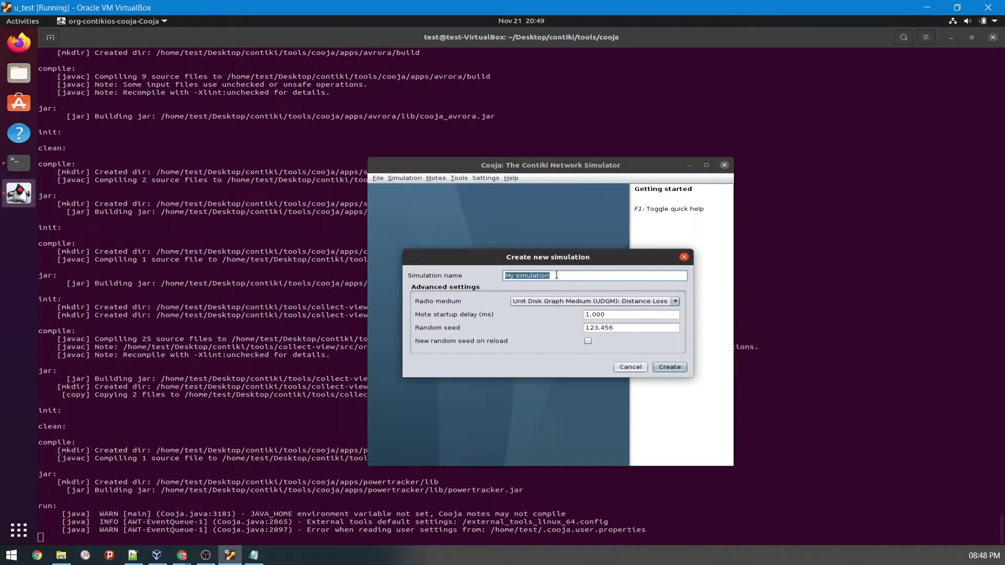
type("test1")
left_click(670, 367)
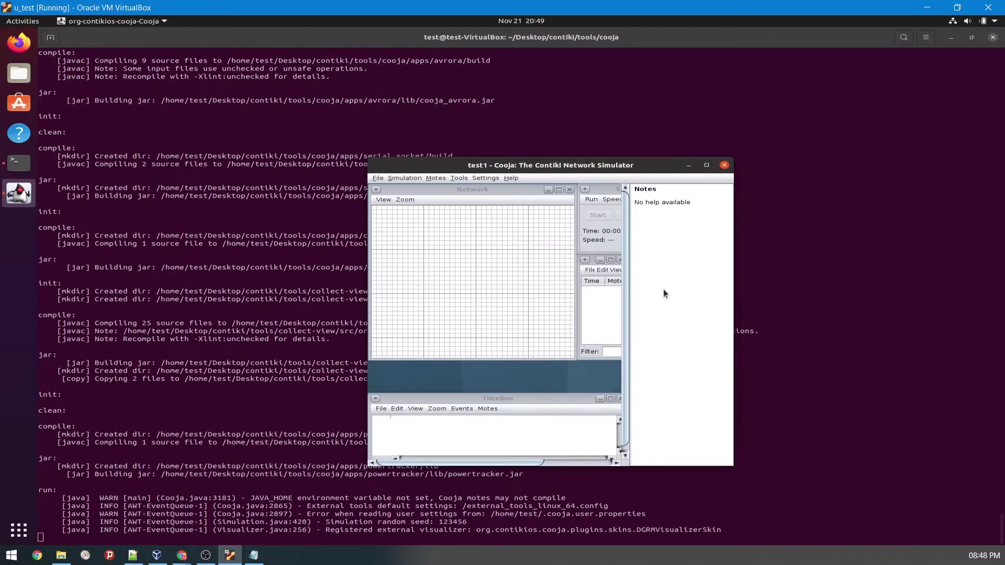
Step: Go to Motes > Add motes > Create new mote type
left_click(435, 178)
mouse_move(444, 188)
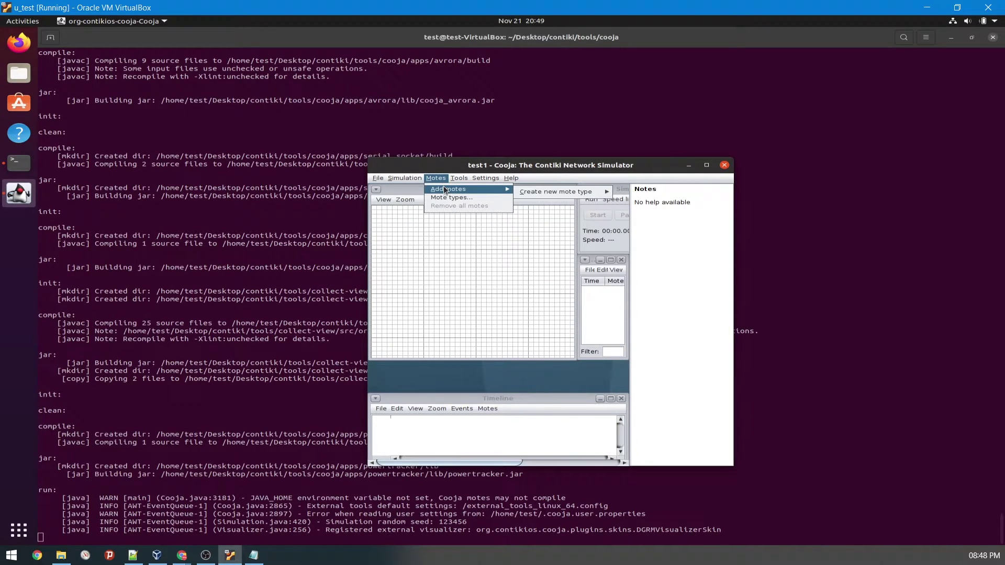
mouse_move(534, 192)
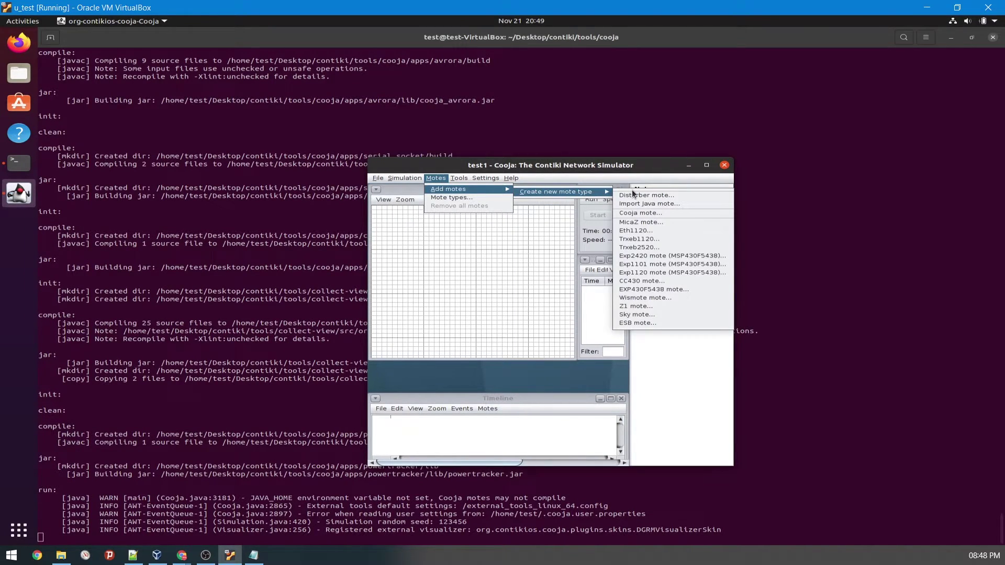
Step: Choose Sky mote and set its firmware to examples/rime/example-broadcast.c
left_click(648, 314)
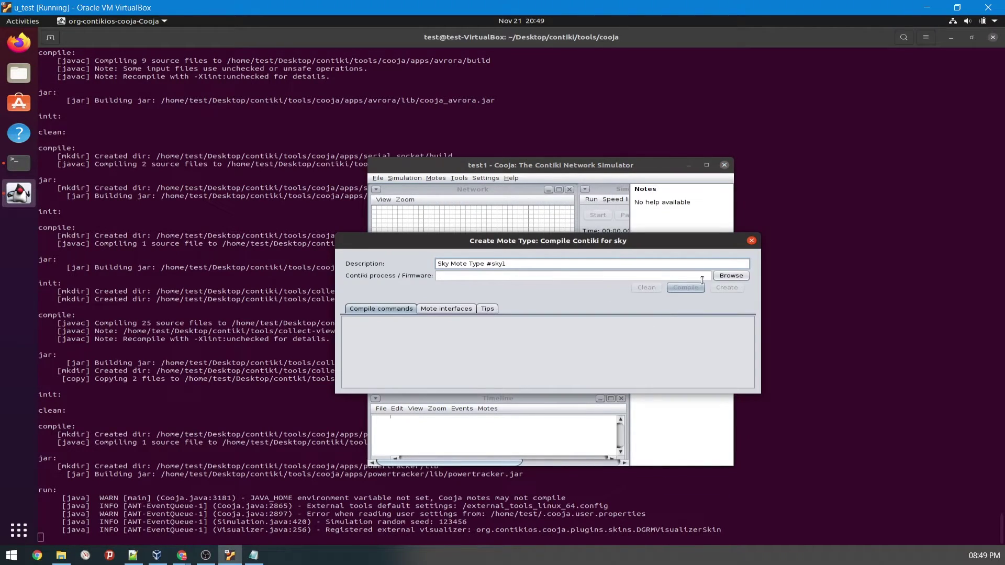
left_click(727, 277)
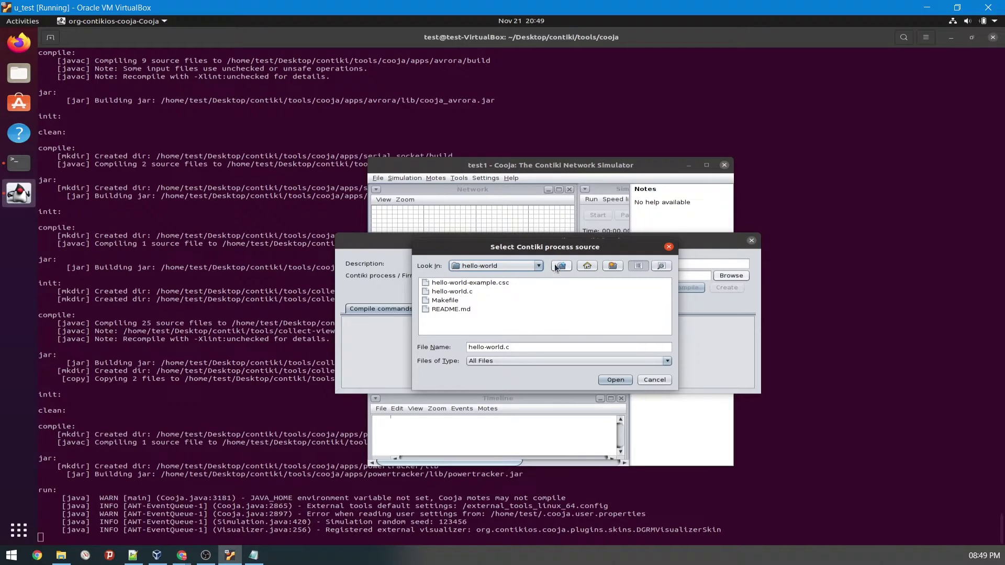
left_click(538, 266)
left_click(516, 318)
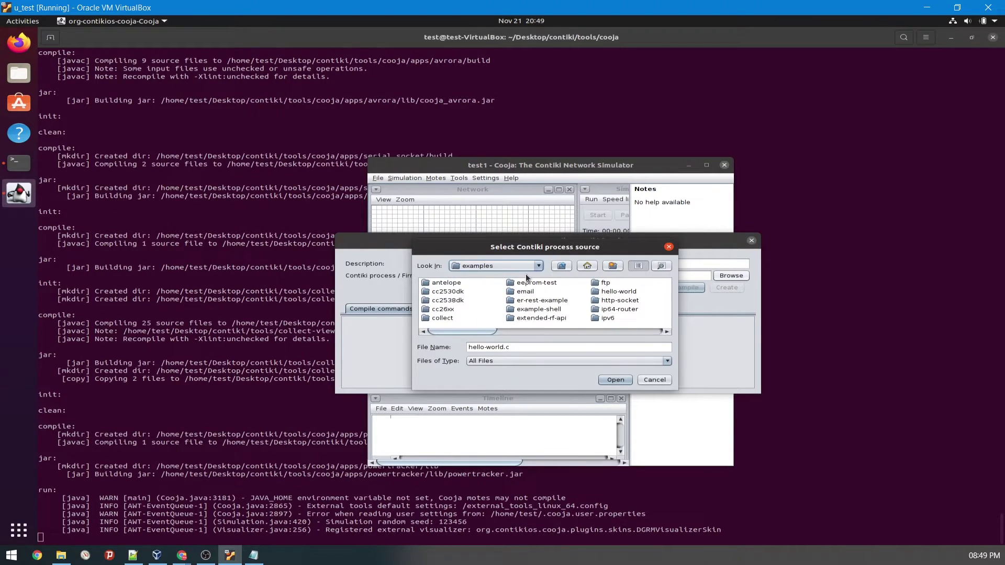
left_click(538, 266)
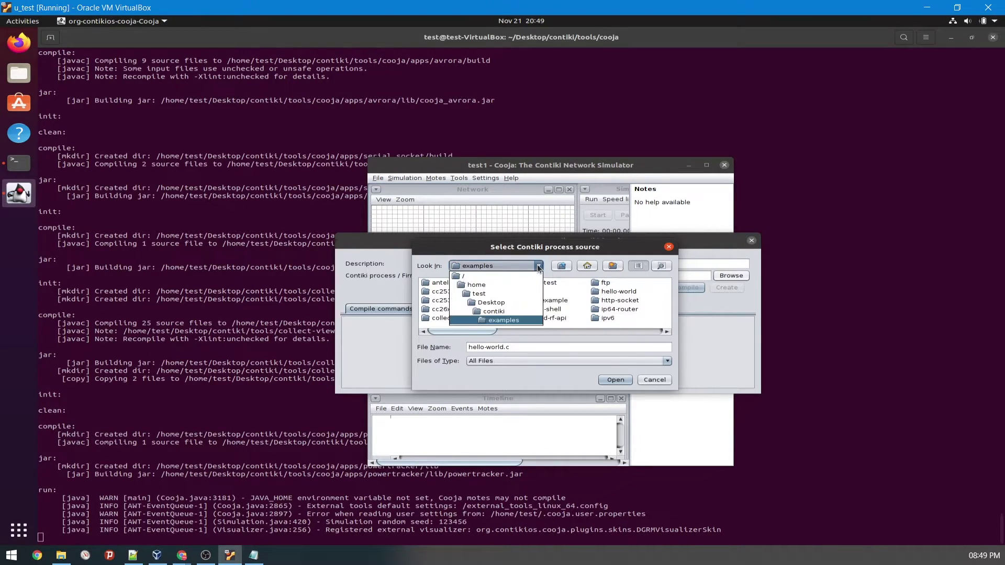
left_click(504, 320)
left_click(547, 302)
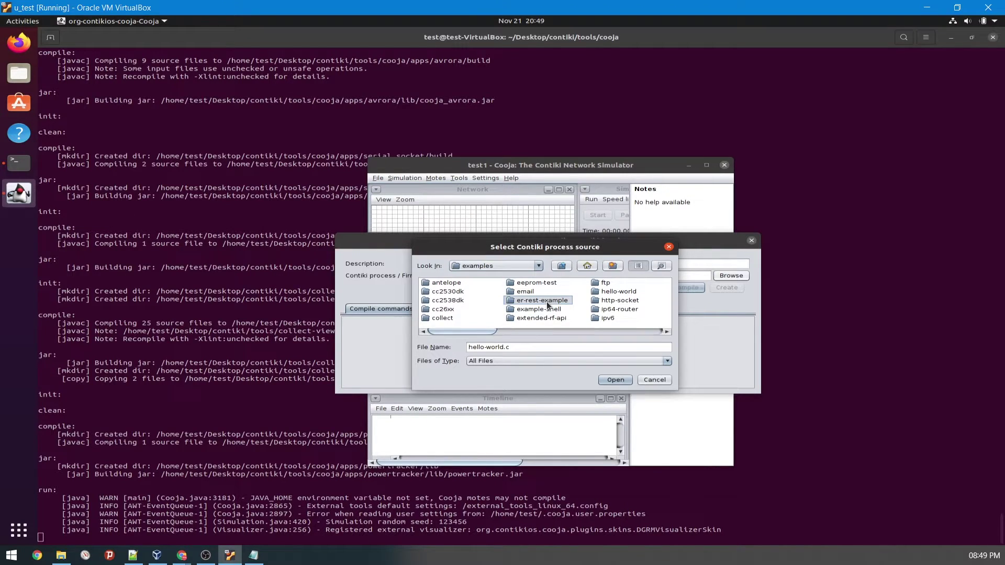
key("Right")
key("Right")
key("Right")
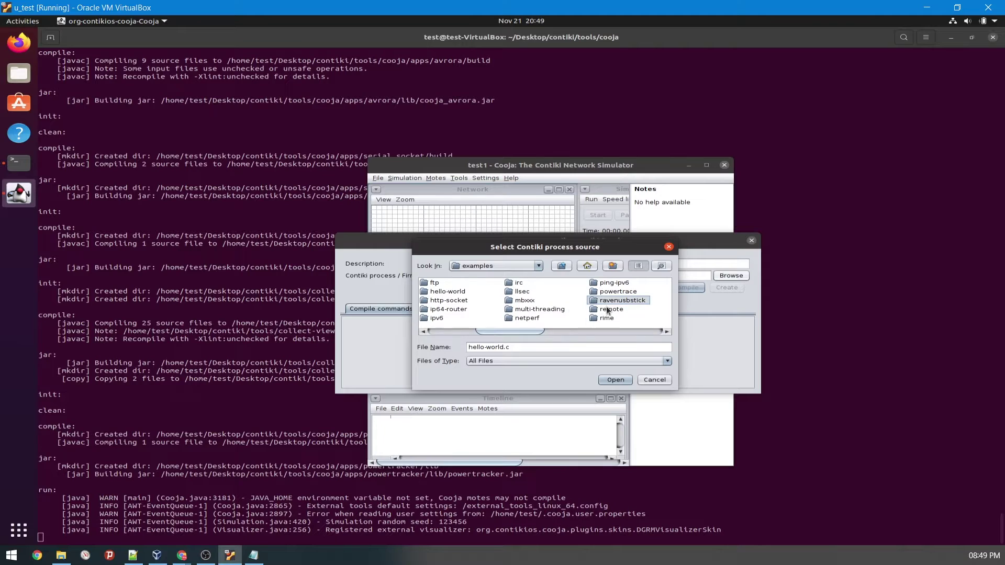
double_click(607, 318)
left_click(545, 302)
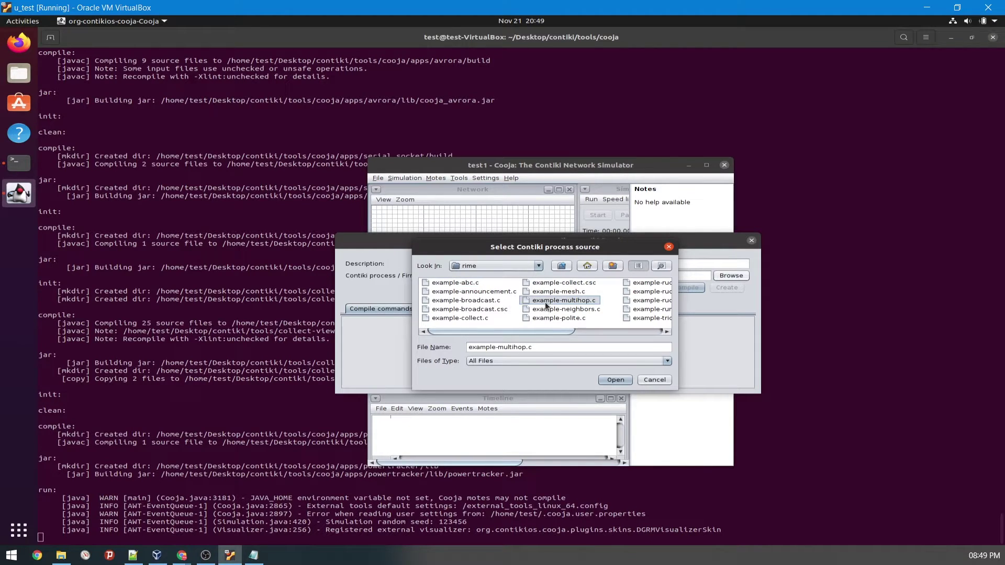
left_click(464, 301)
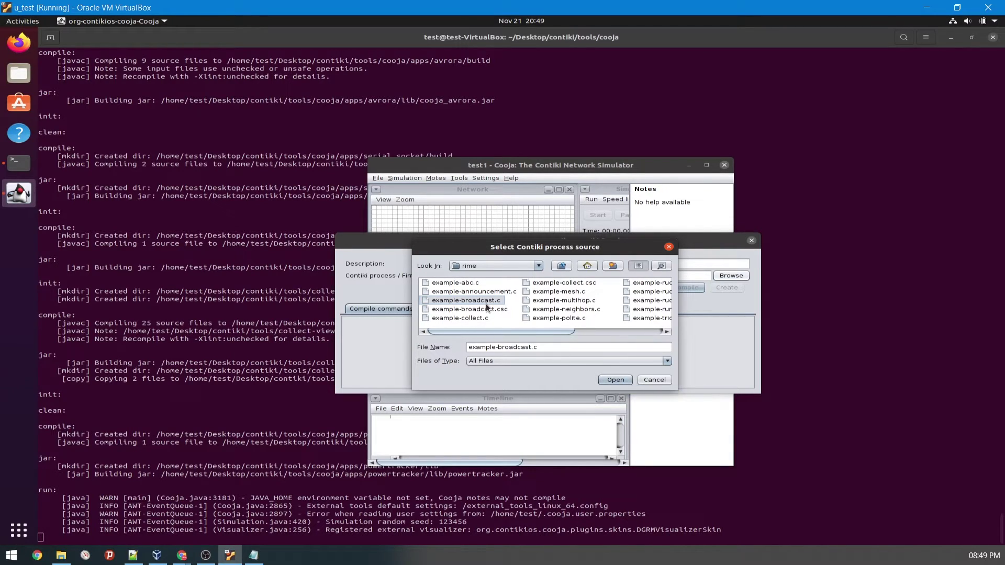
left_click(610, 380)
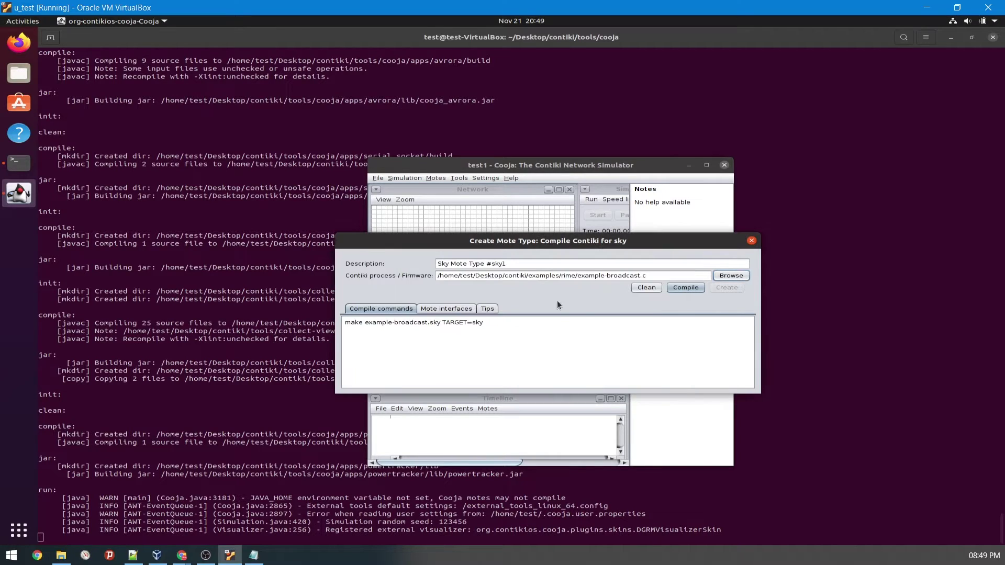
Step: Clean and compile example-broadcast for sky, then add five randomly positioned Sky motes
left_click(643, 289)
triple_click(405, 339)
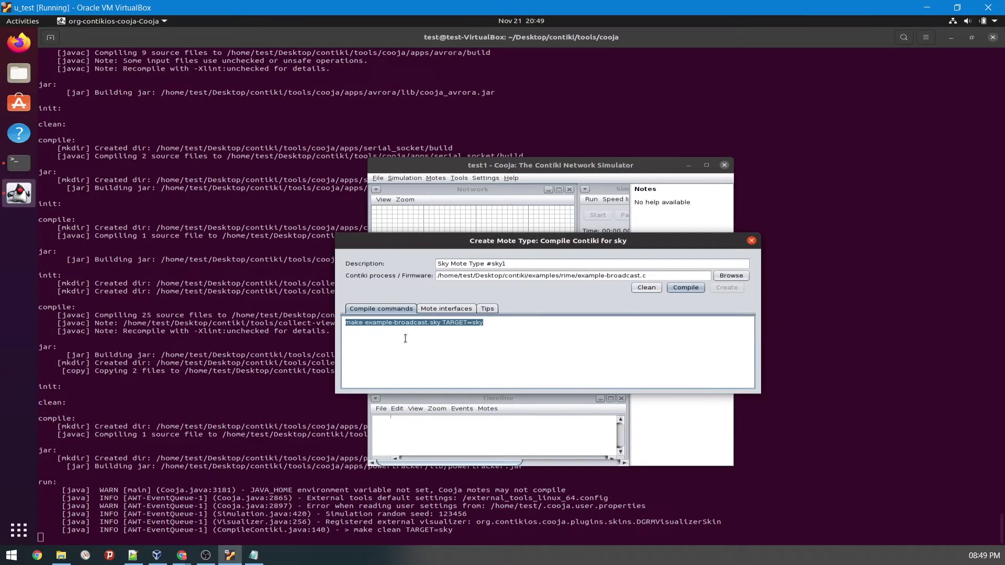
left_click(687, 288)
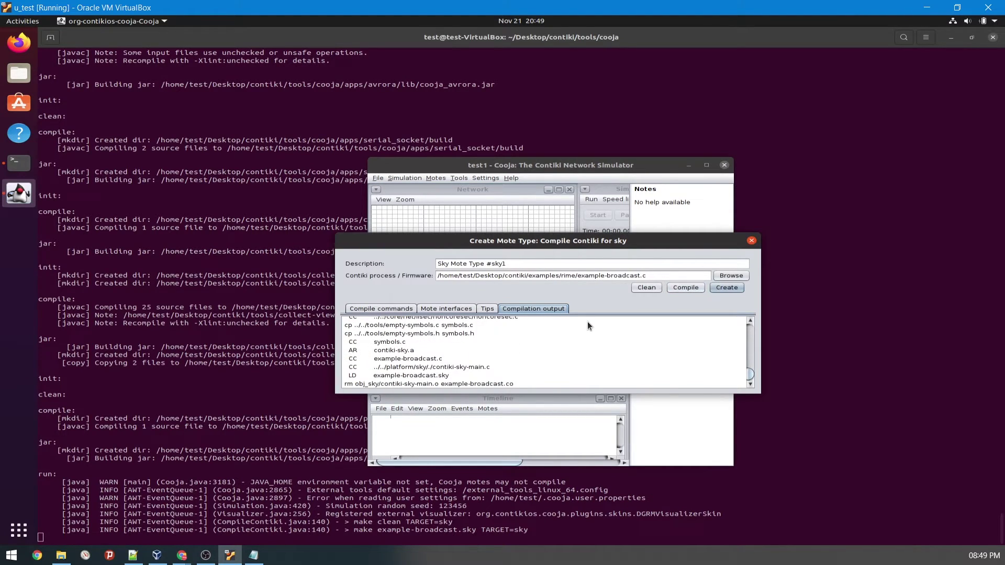
left_click(726, 288)
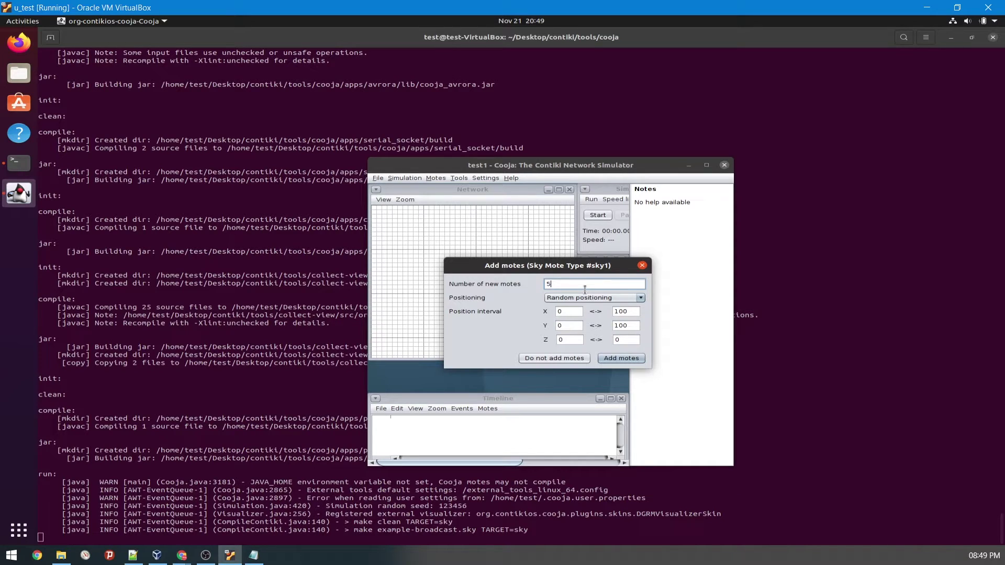
left_click(640, 298)
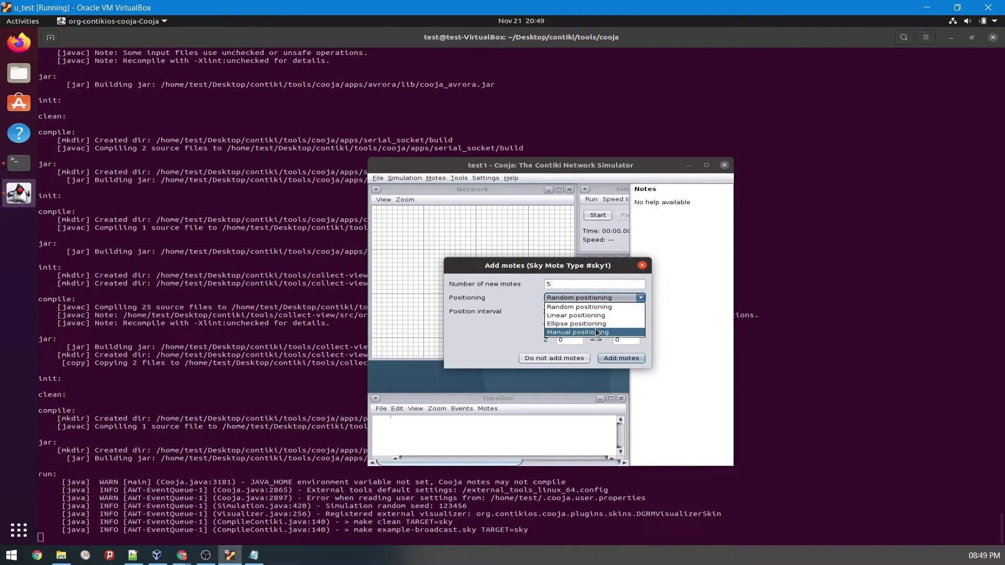
left_click(584, 308)
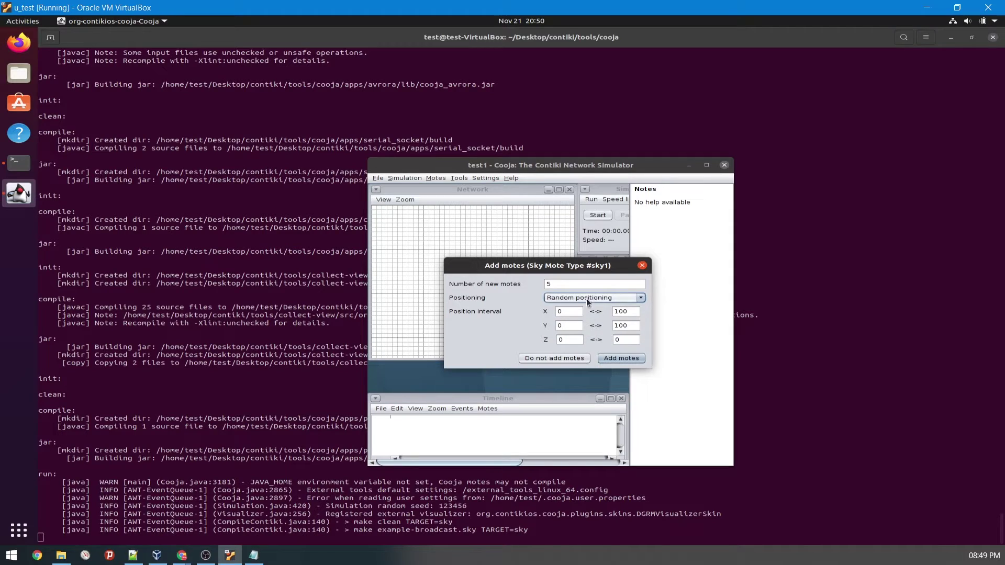
left_click(623, 359)
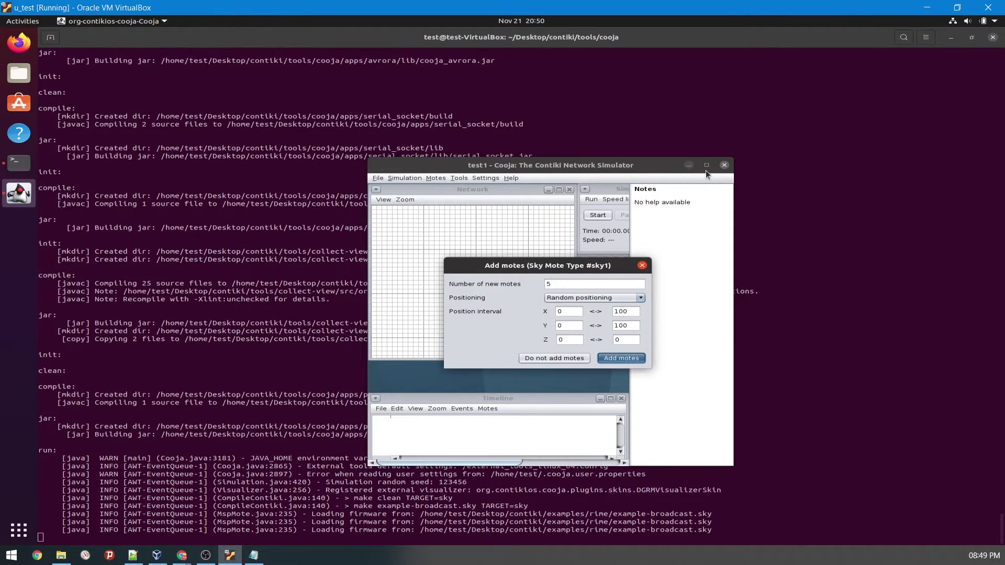
Step: Maximise Cooja, enlarge the Network view, and drag motes 4, 3 and 2 closer together
left_click(706, 166)
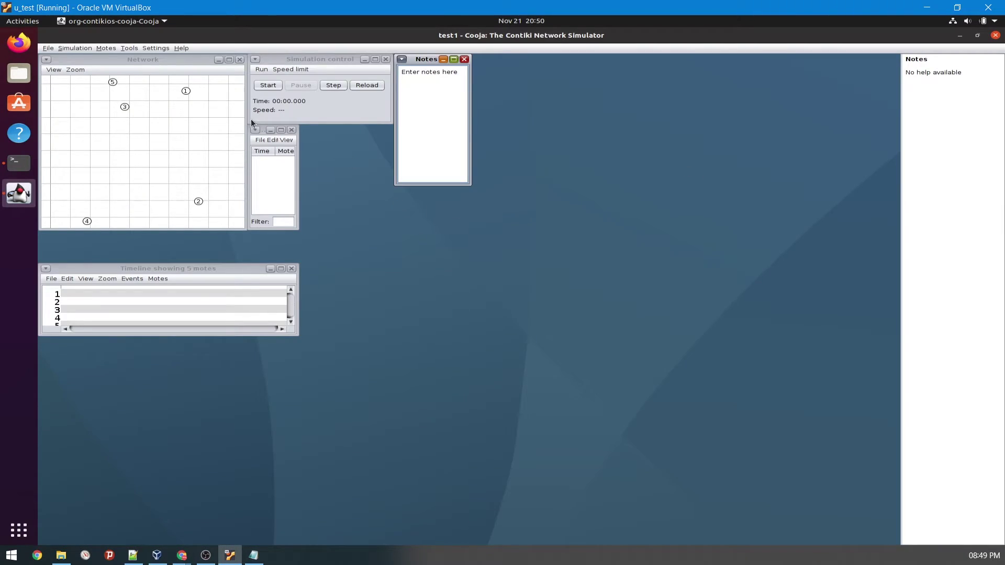
left_click_drag(250, 119, 619, 157)
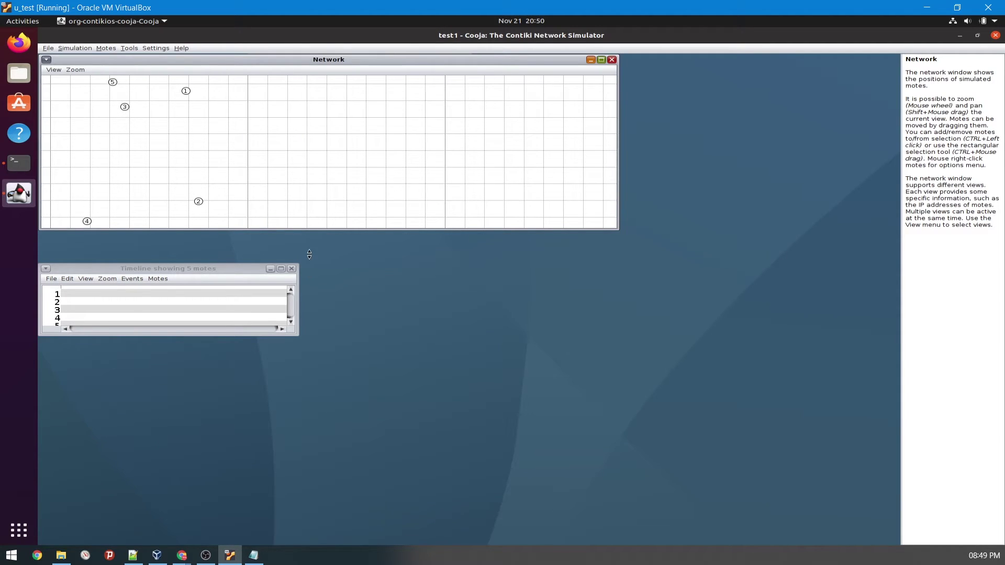
left_click_drag(309, 254, 310, 334)
scroll(290, 227, "down", 2)
left_click_drag(171, 148, 205, 215)
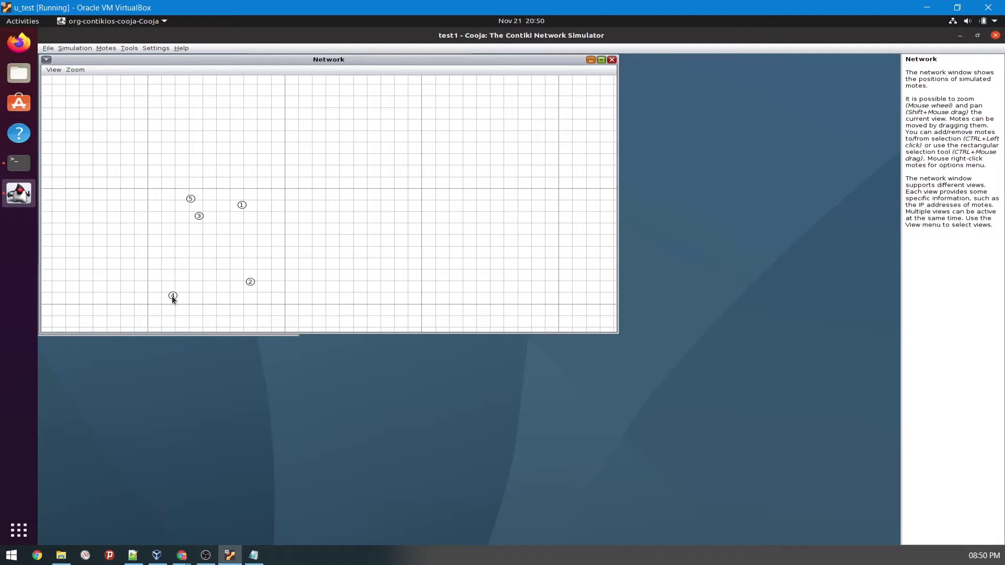
left_click_drag(172, 297, 209, 251)
left_click_drag(199, 216, 268, 204)
mouse_move(255, 284)
left_mouse_down()
mouse_move(242, 299)
mouse_move(252, 275)
left_mouse_up()
Step: Check the radio transmission range settings from mote 1's context menu
right_click(271, 203)
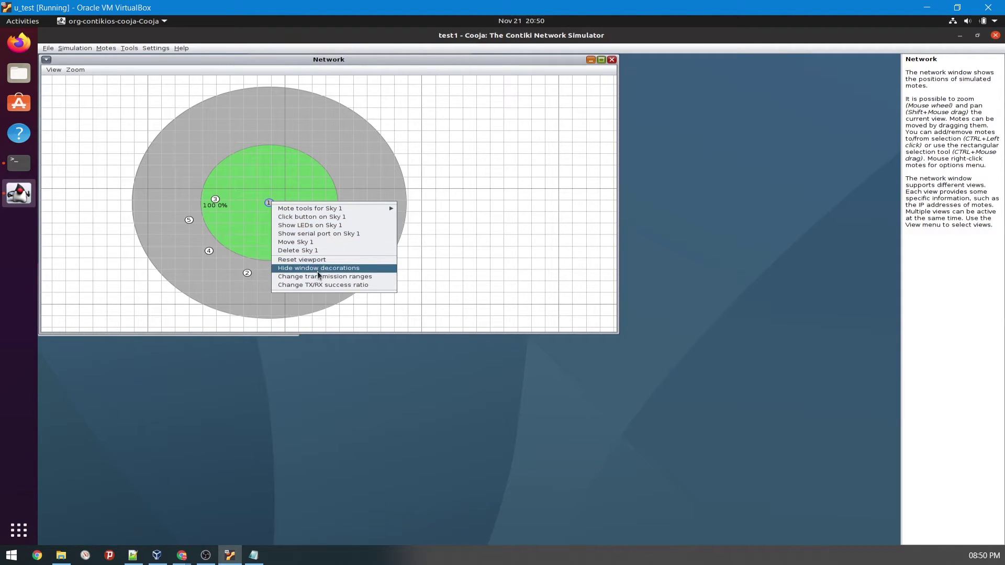
left_click(348, 278)
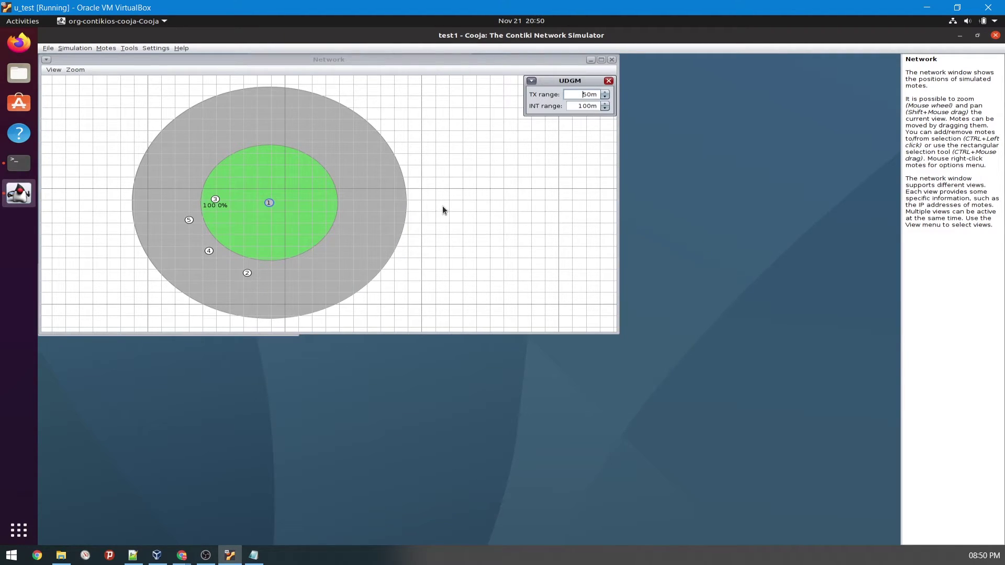
double_click(583, 96)
left_click(608, 80)
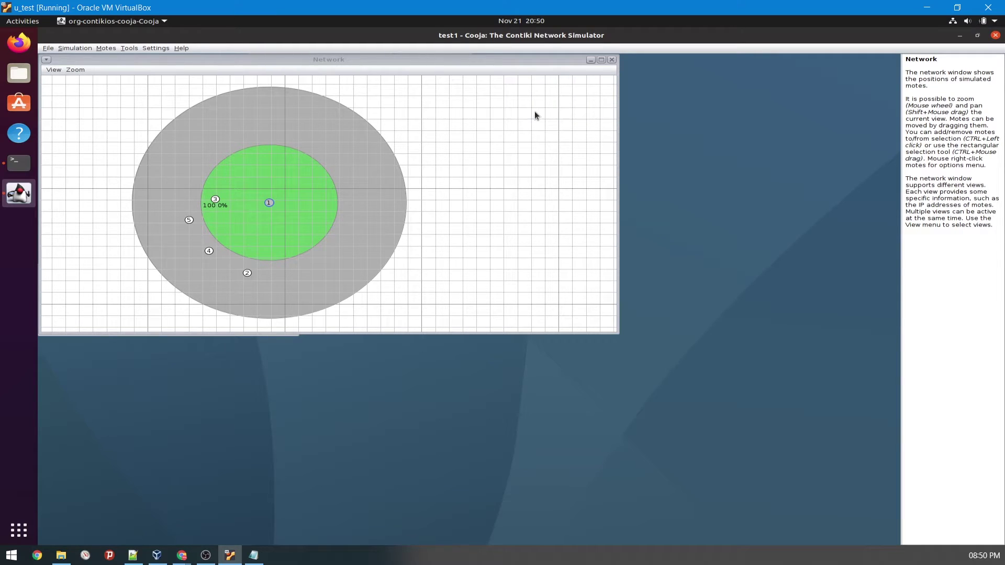
scroll(337, 210, "up", 4)
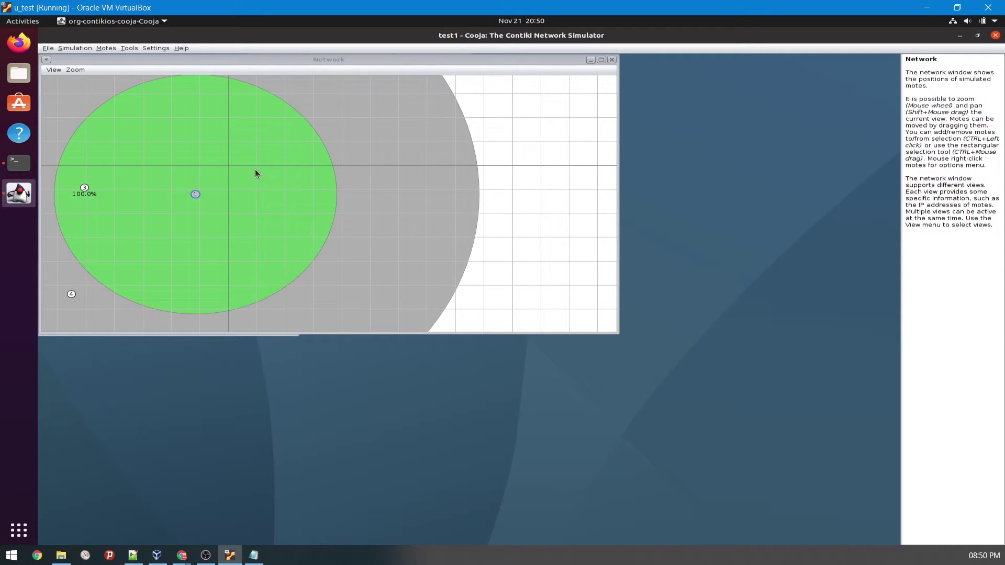
scroll(232, 217, "down", 4)
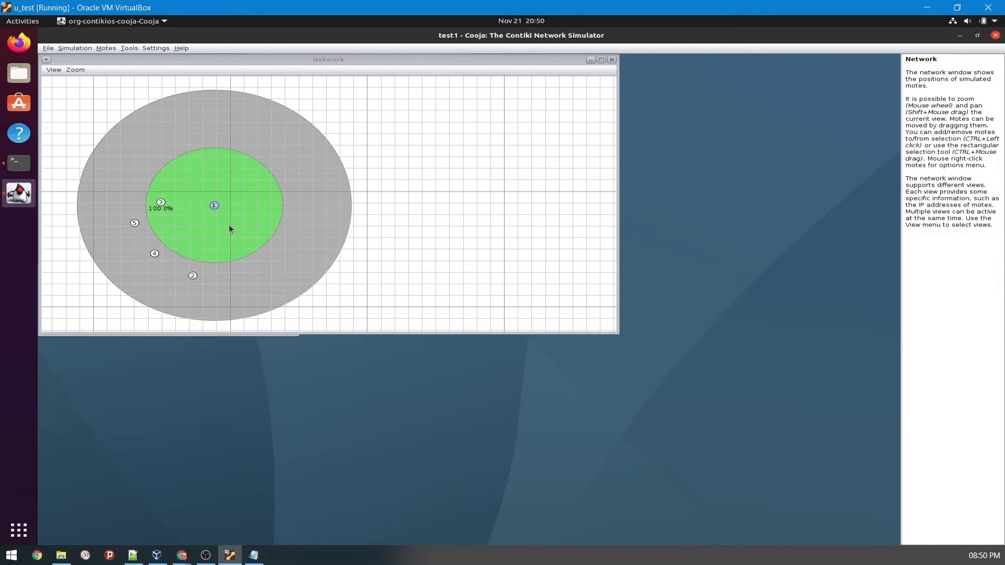
Step: Drag motes 2 and 4 inside mote 1's radio range, then deselect
left_click_drag(193, 276, 243, 235)
left_click_drag(153, 254, 182, 234)
left_click(163, 226)
left_click_drag(271, 240, 249, 241)
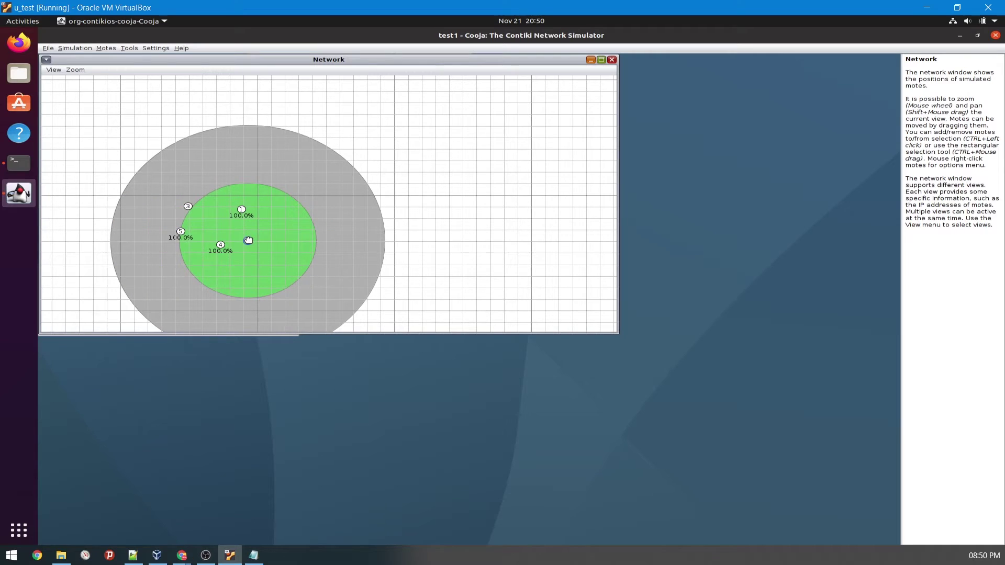
left_click(239, 126)
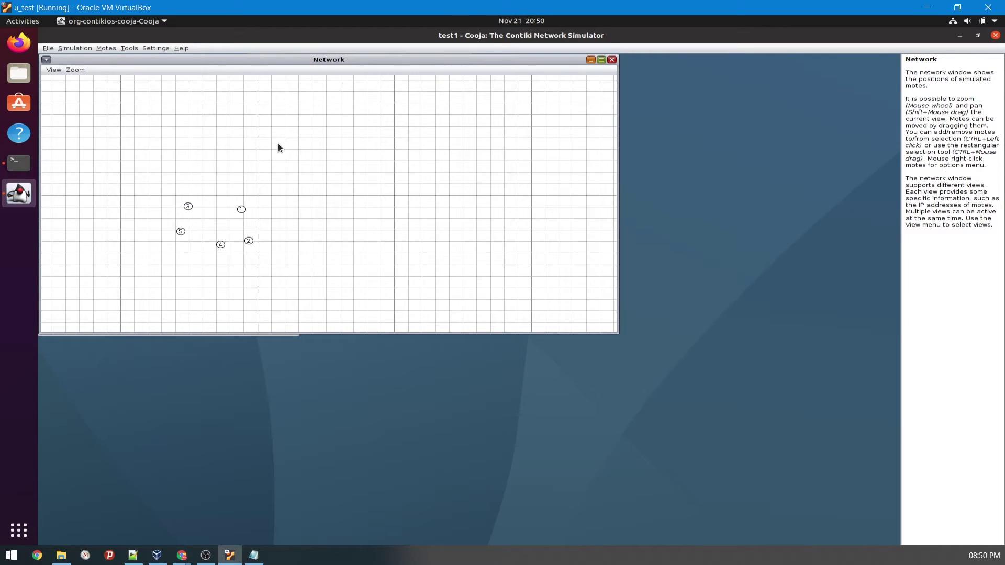
Step: Move the Network view aside, start the simulation, and widen the mote output log
left_click_drag(413, 64, 477, 269)
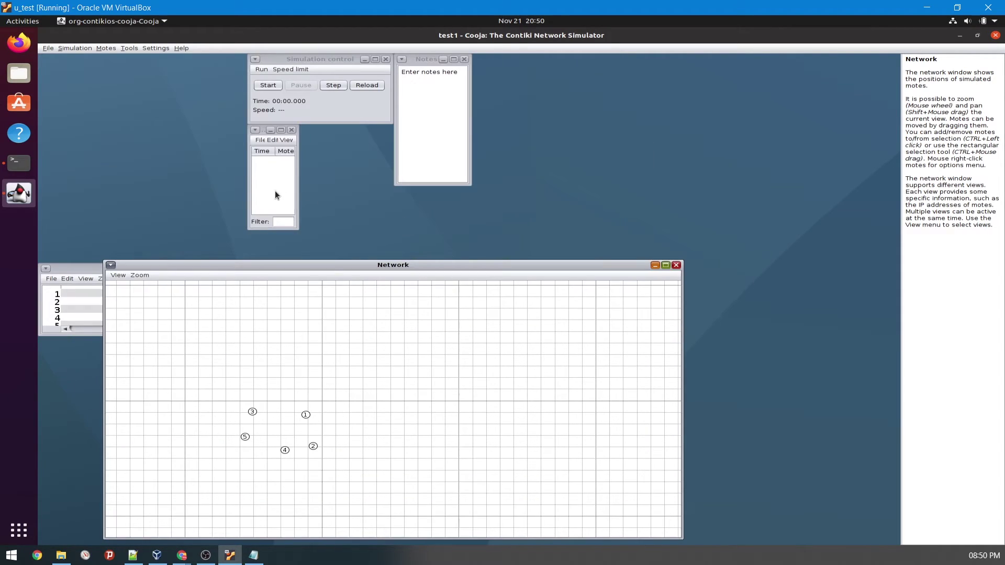
left_click(129, 49)
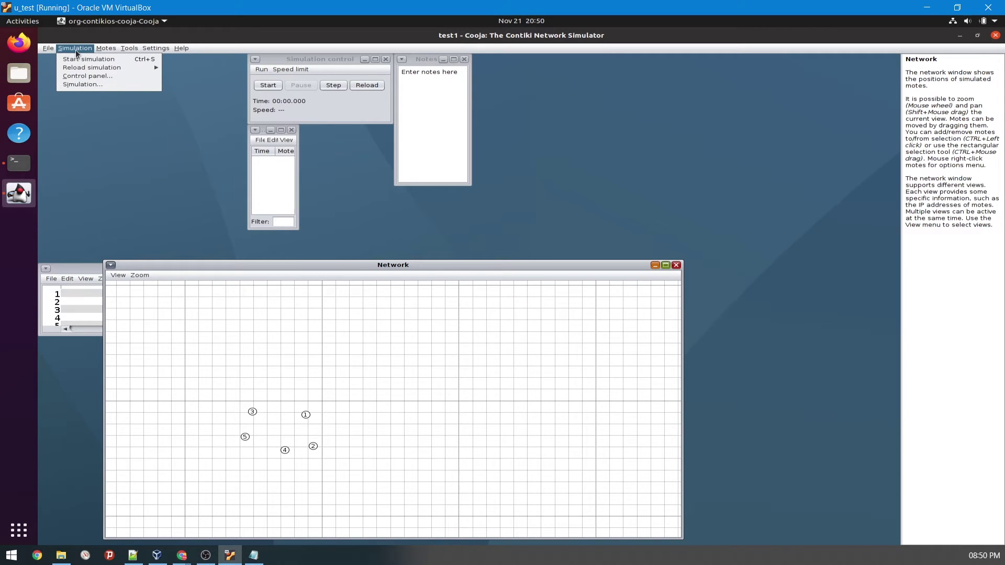
left_click(78, 60)
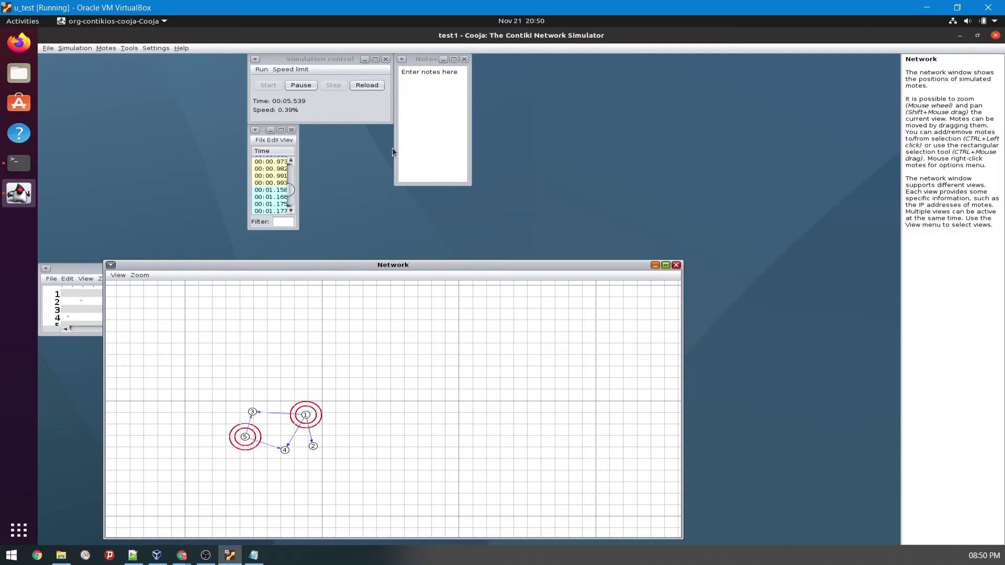
left_click_drag(296, 178, 612, 178)
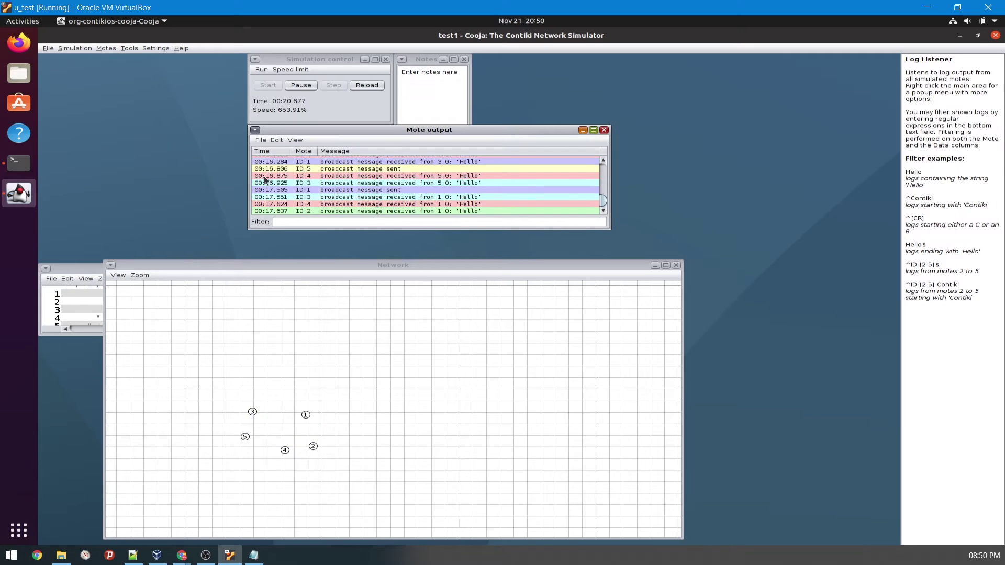
Step: Limit the simulation speed to 100% and widen the log further
left_click(283, 69)
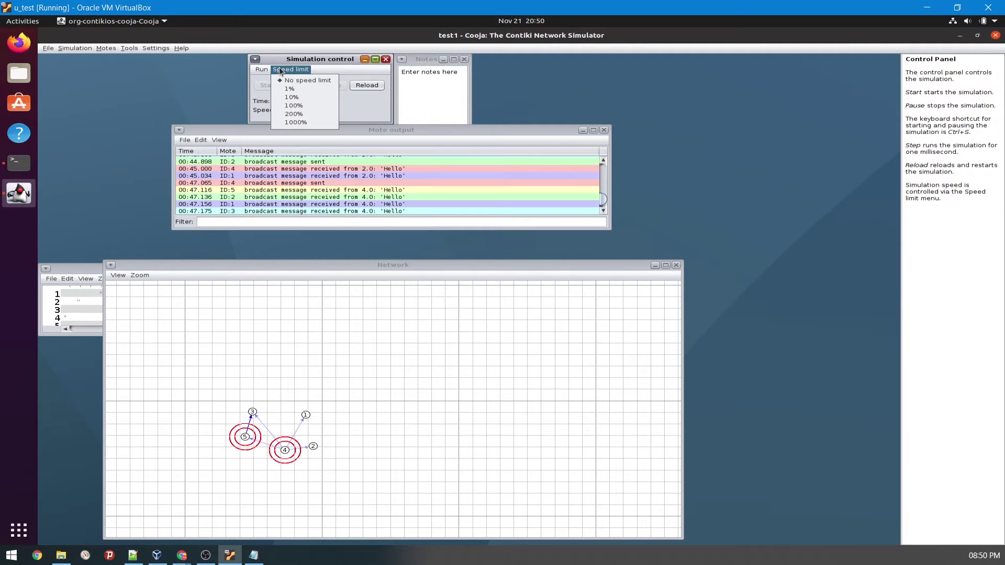
left_click(297, 106)
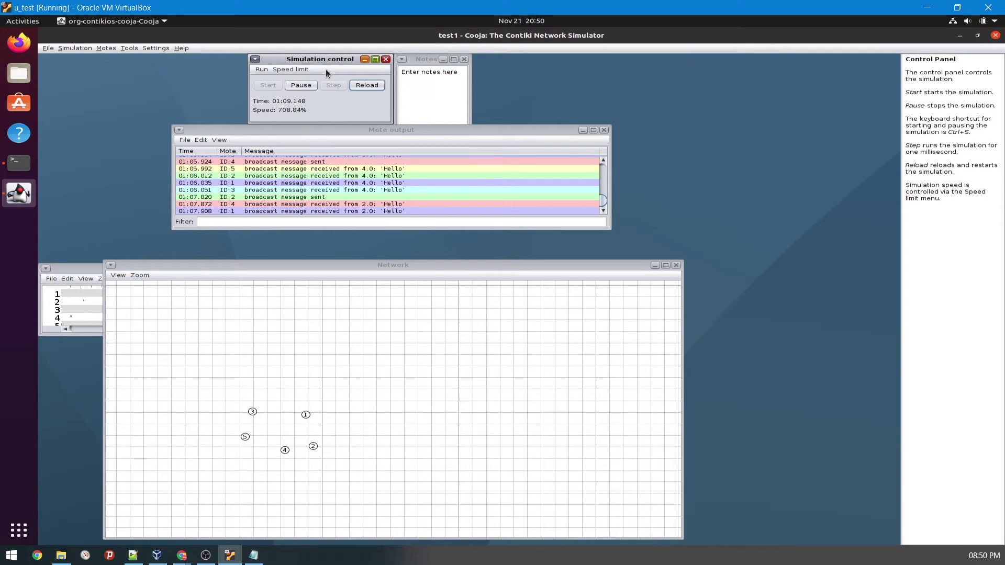
left_click_drag(611, 210, 780, 210)
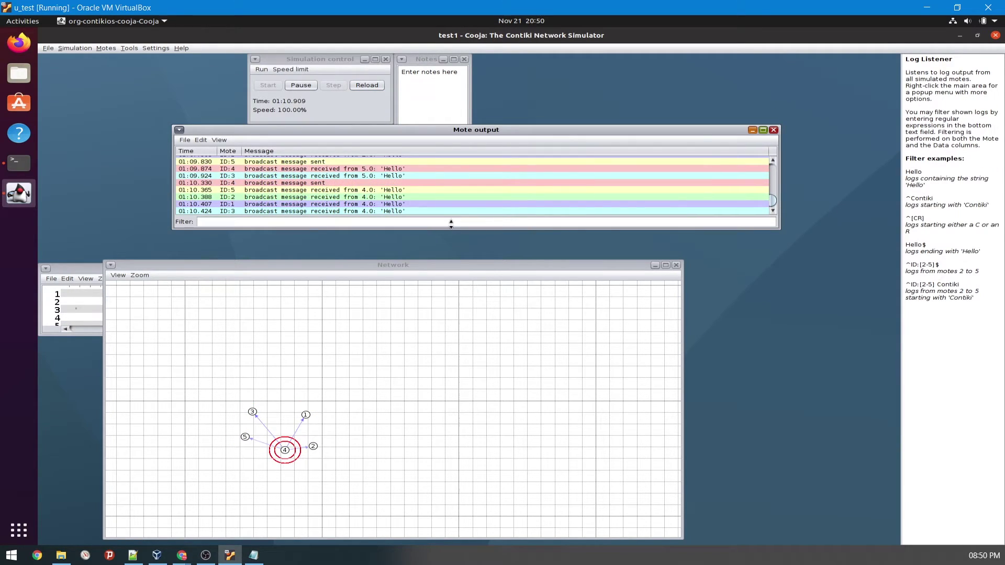
Step: Slow the simulation to a 10% speed limit
left_click(200, 205)
left_click(291, 69)
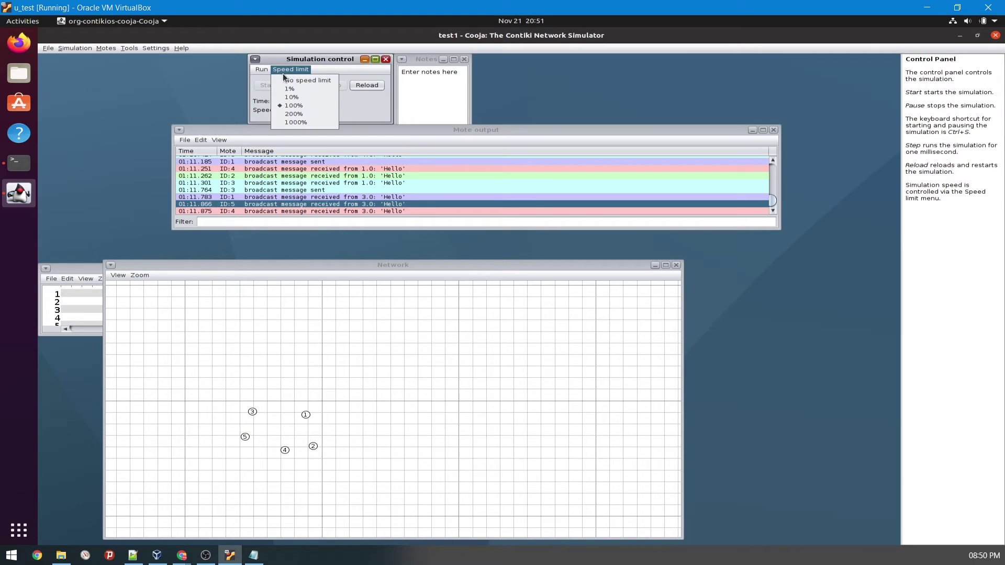
left_click(297, 97)
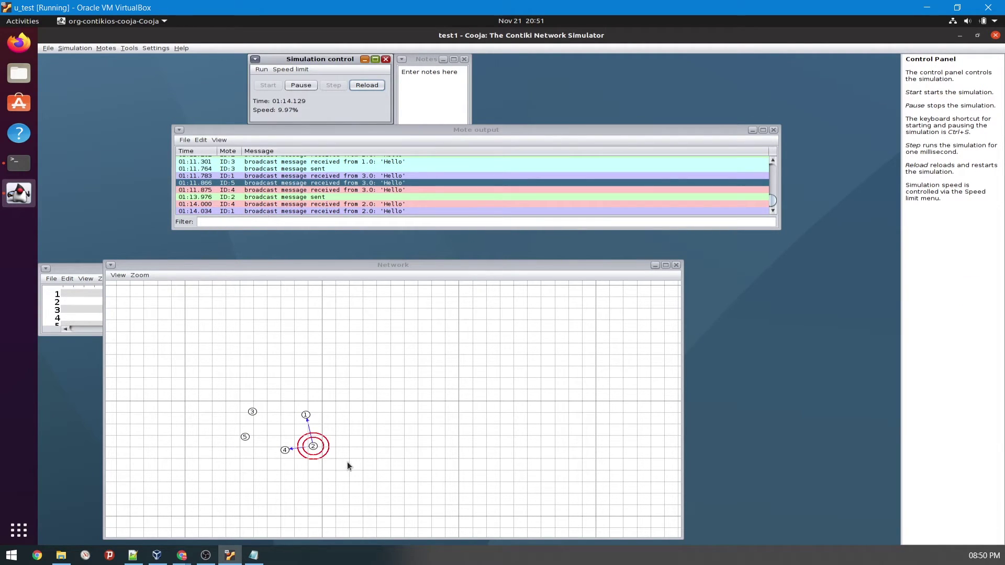
Step: Zoom the network view, select mote 5 to show its radio-range circles, and move the view up-right
scroll(347, 466, "up", 1)
left_click(225, 432)
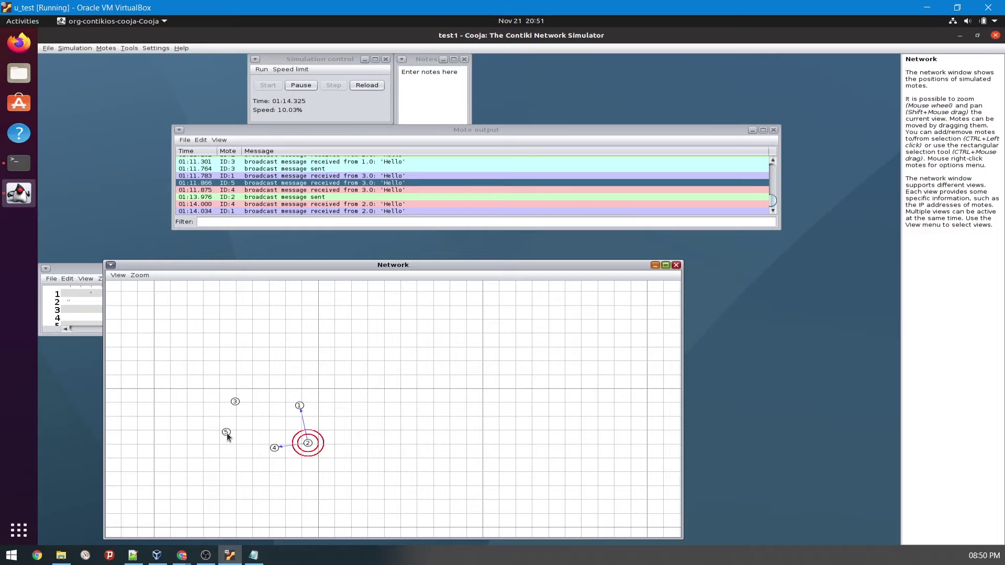
left_click(227, 433)
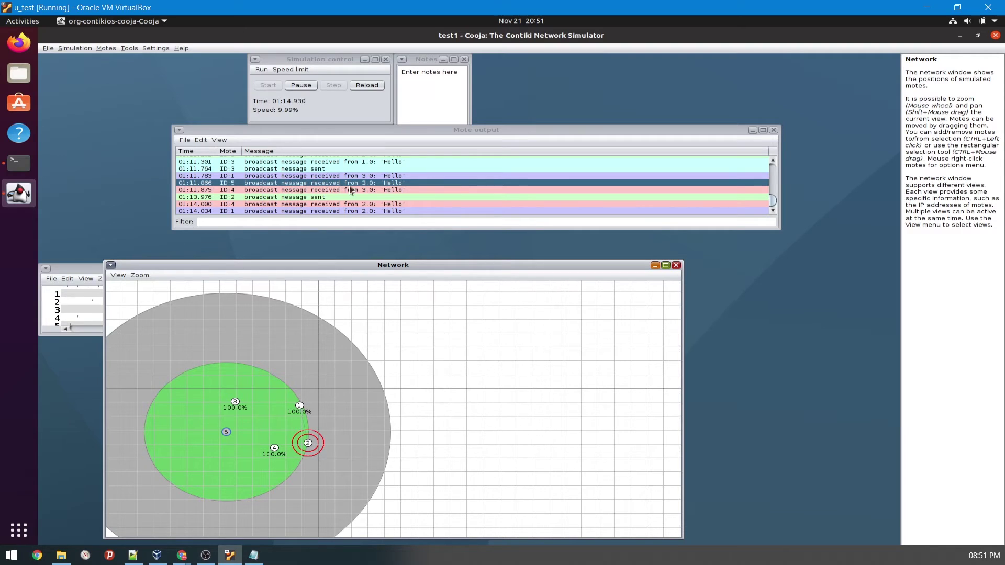
left_click(368, 186)
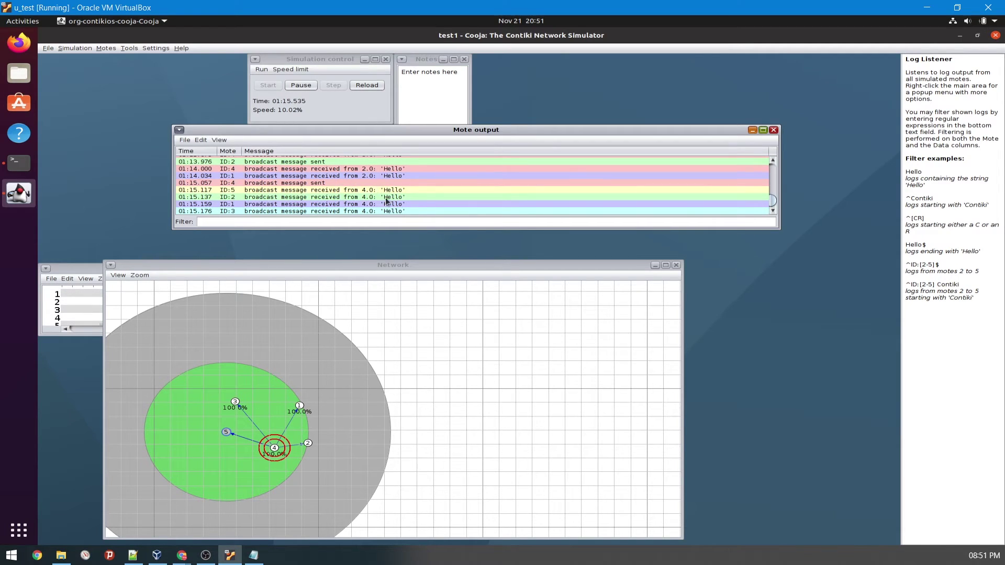
scroll(296, 196, "up", 1)
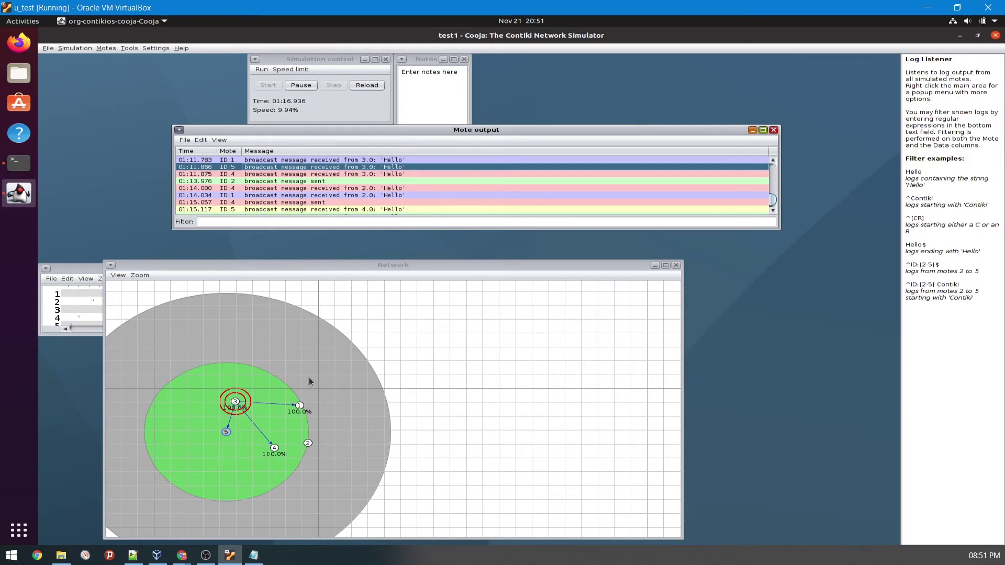
scroll(294, 387, "down", 1)
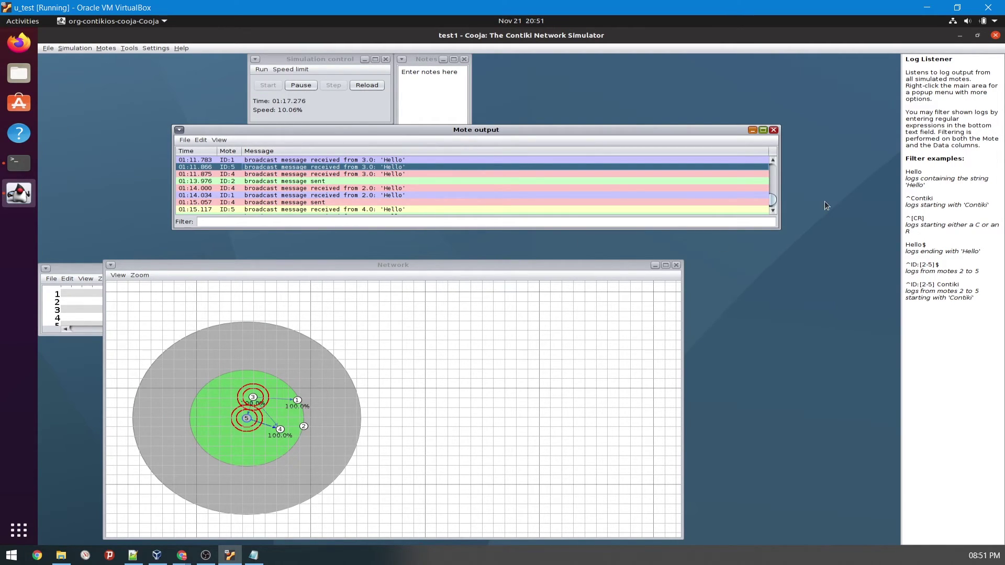
left_click_drag(398, 265, 528, 179)
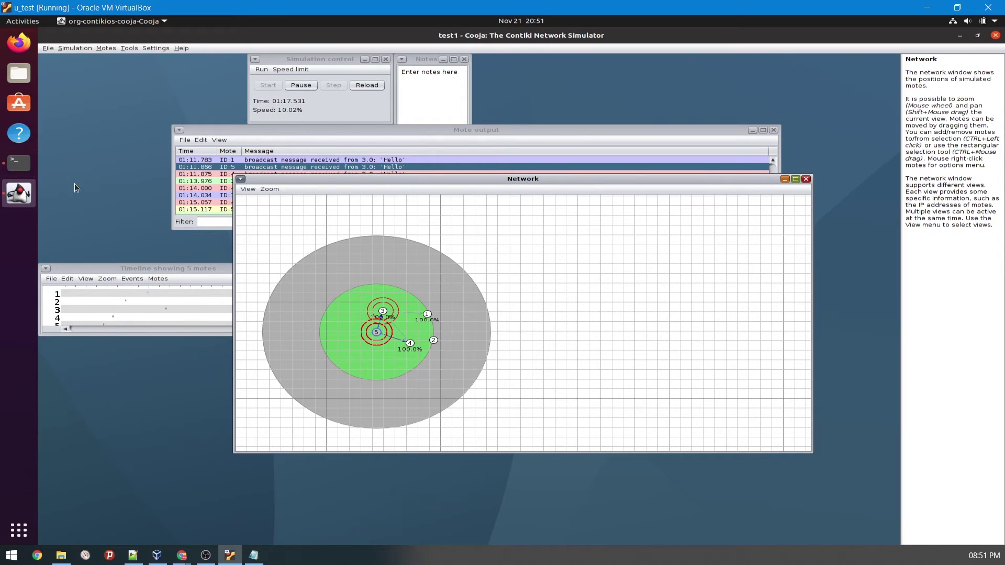
Step: Bring up Notepad over the terminal and delete all its old Java-version notes
left_click(24, 167)
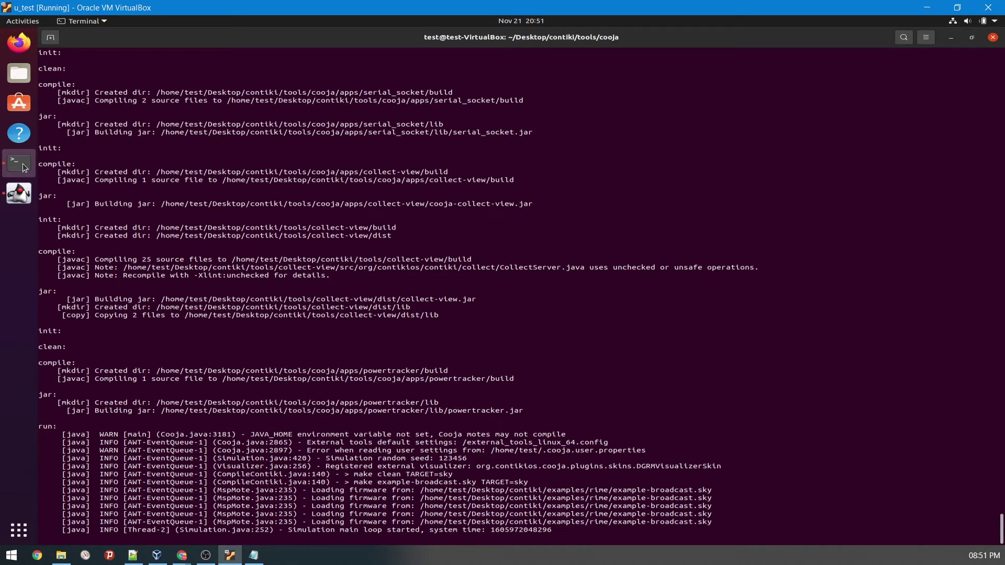
left_click(254, 556)
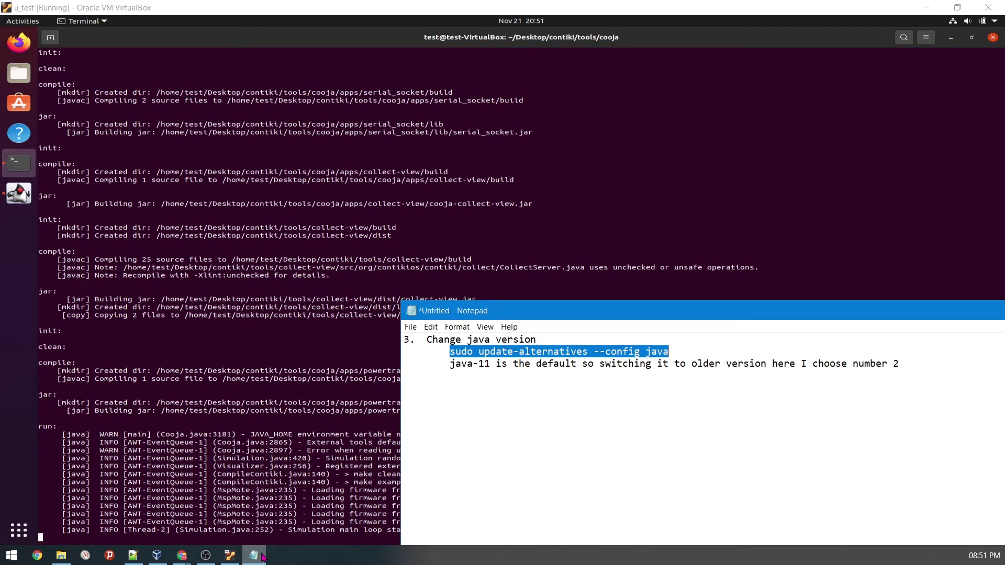
left_click_drag(515, 312, 339, 210)
key("ctrl+a")
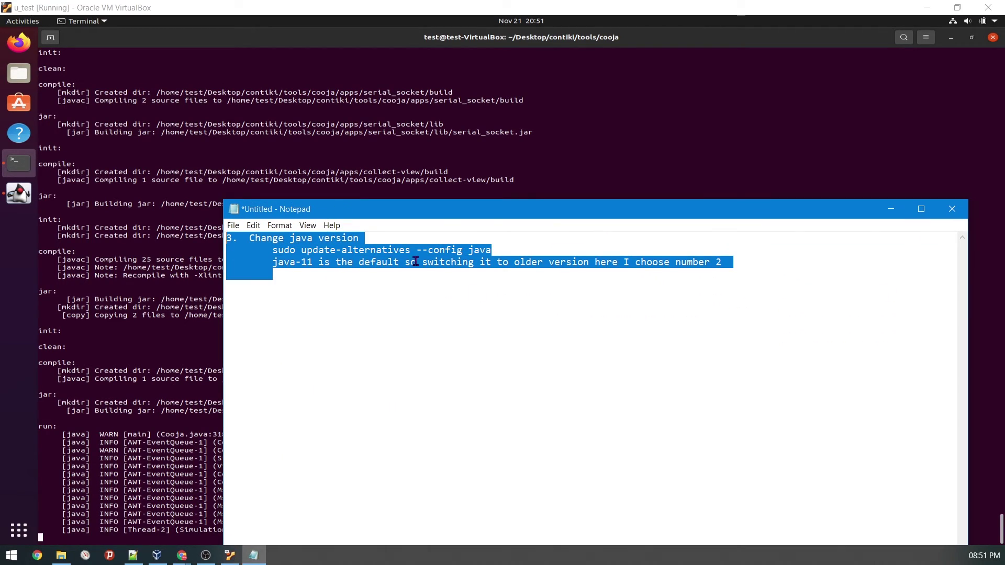
key("Delete")
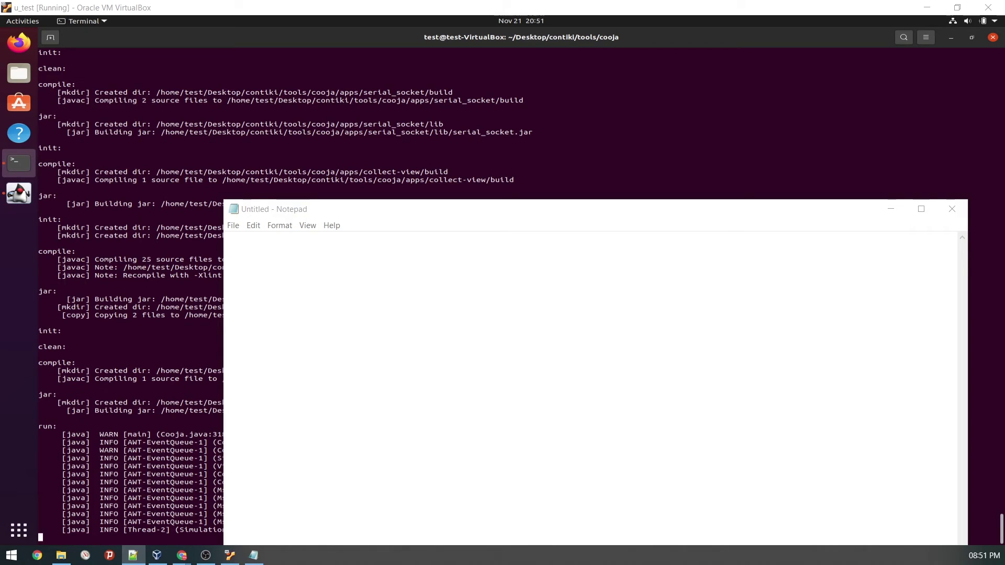
Step: Paste the Contiki setup steps into maximized Notepad at 100% zoom and delete two blank lines
left_click(422, 276)
key("ctrl+v")
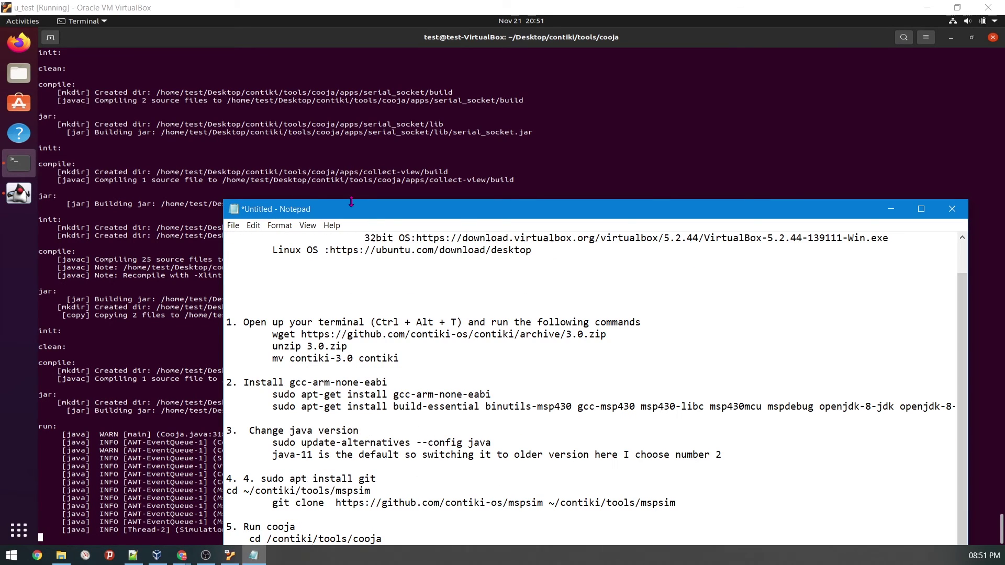
key("super+Up")
key("ctrl+0")
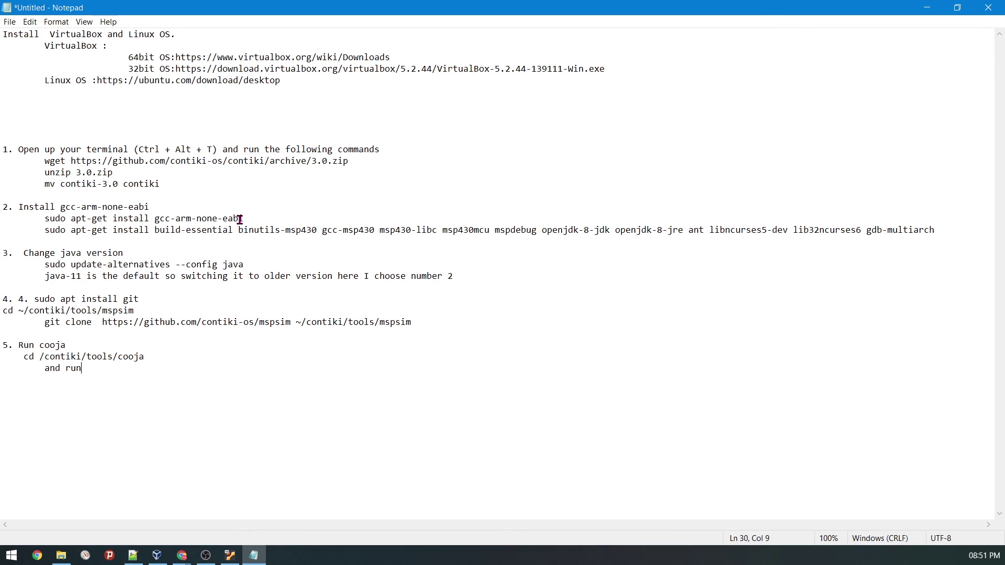
left_click(63, 129)
key("BackSpace")
key("BackSpace")
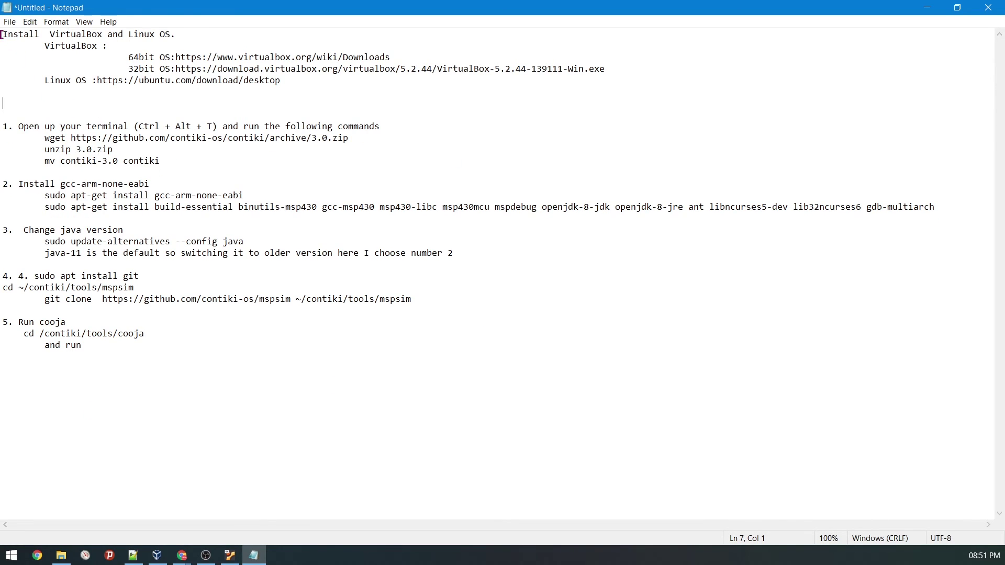
Step: Remove the duplicated '4.' numbering from step 4
left_click_drag(2, 34, 949, 257)
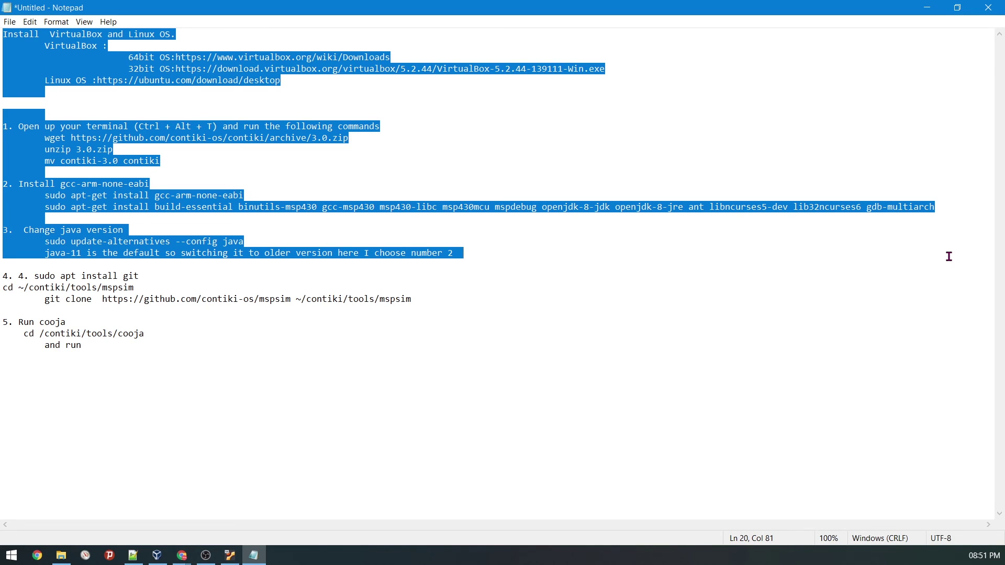
left_click(140, 302)
left_click_drag(35, 277, 14, 278)
key("BackSpace")
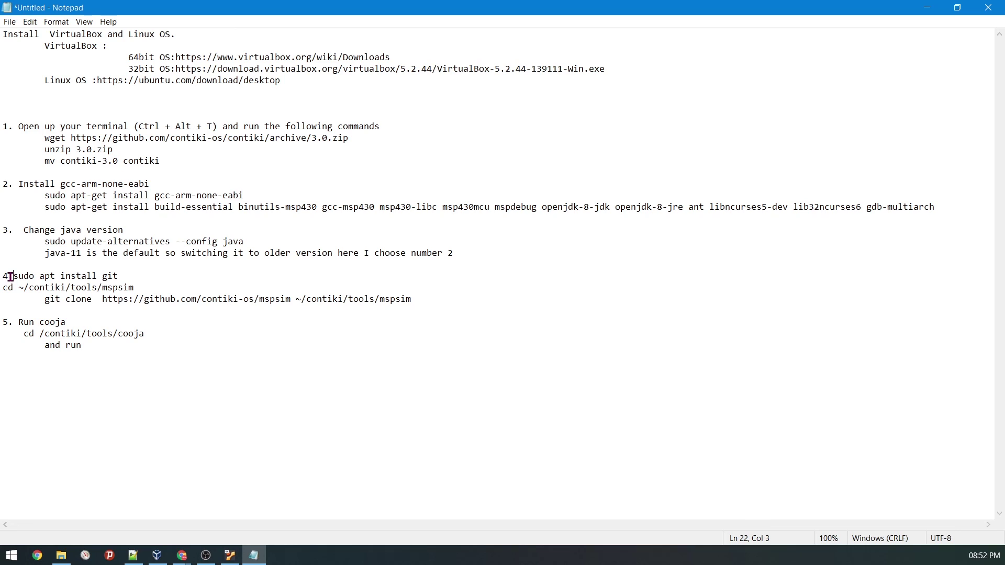
key("ctrl+z")
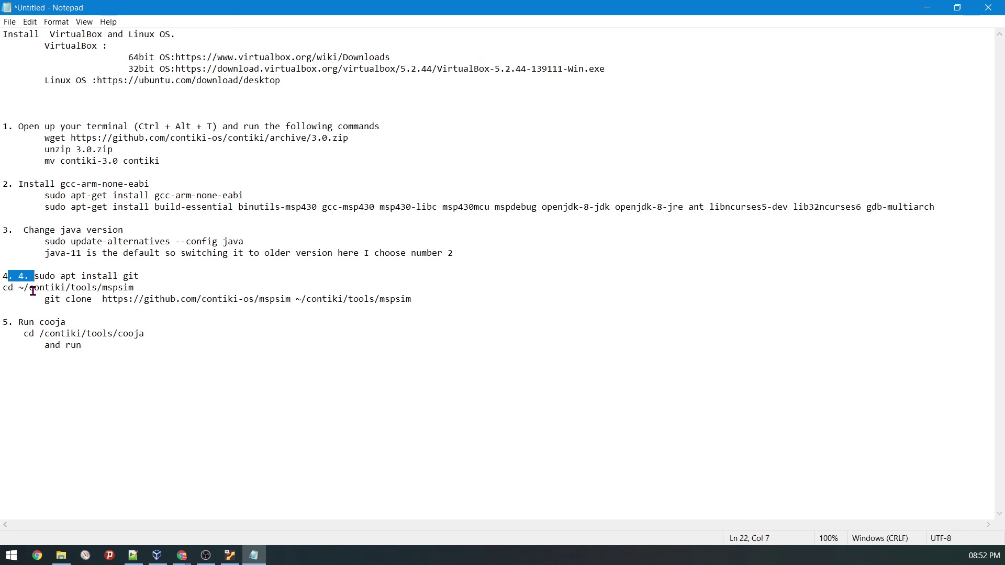
left_click_drag(35, 278, 18, 278)
key("BackSpace")
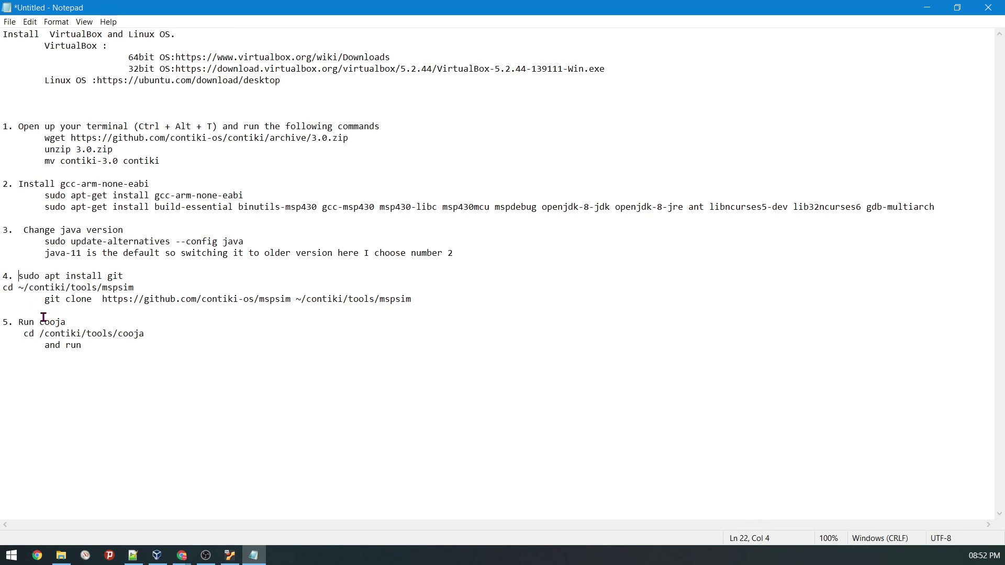
Step: Review the finished setup list, then minimize Notepad to return to the Ubuntu terminal
left_click_drag(4, 317, 115, 364)
left_click(115, 364)
key("ctrl+a")
left_click(191, 195)
left_click(925, 9)
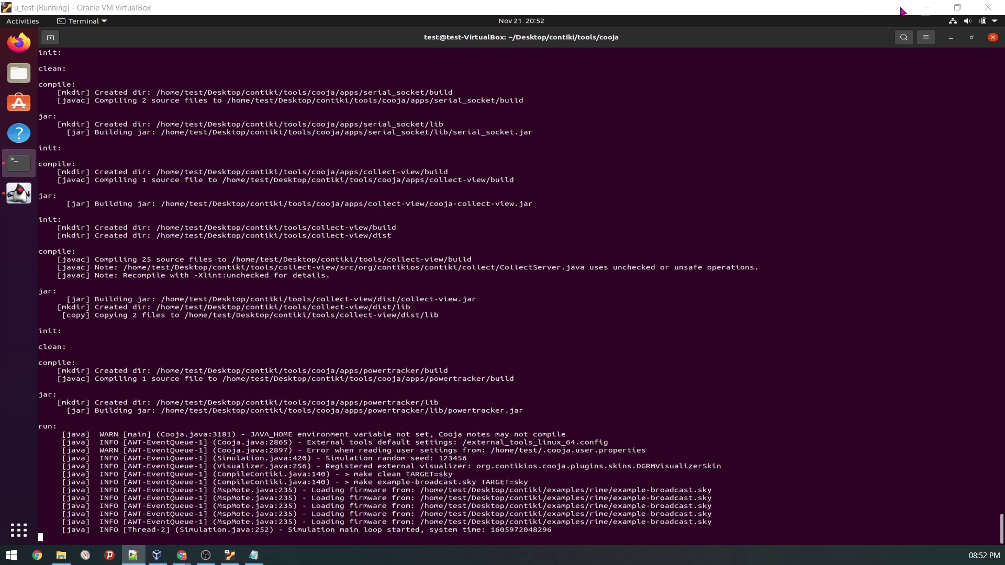